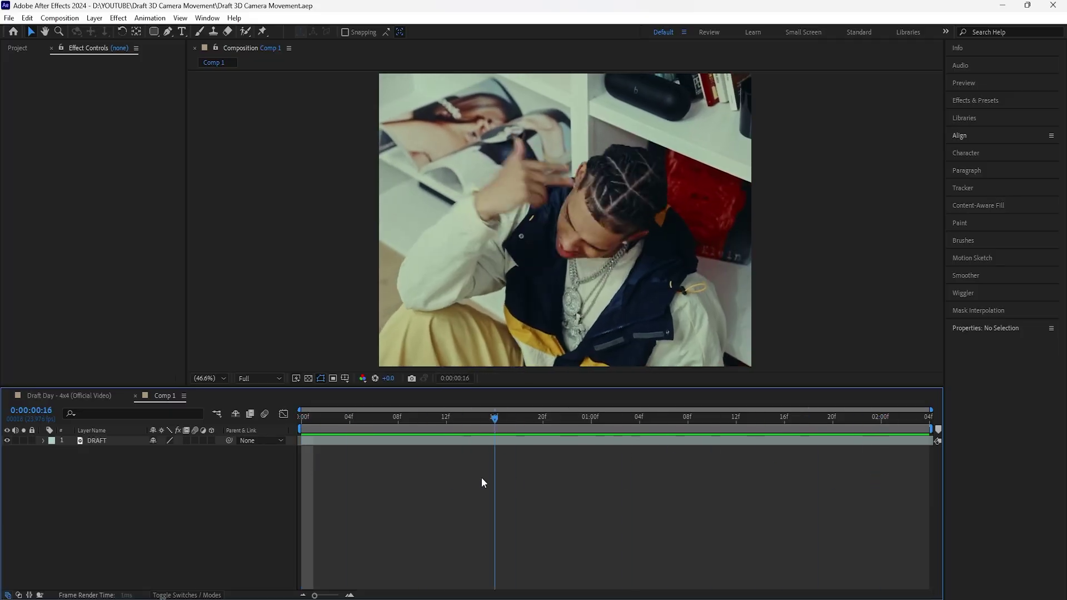
- Add a shape layer and draw a black rounded rectangle about 1359 × 1034 px just inside the composition frame
click(98, 441)
right_click(155, 459)
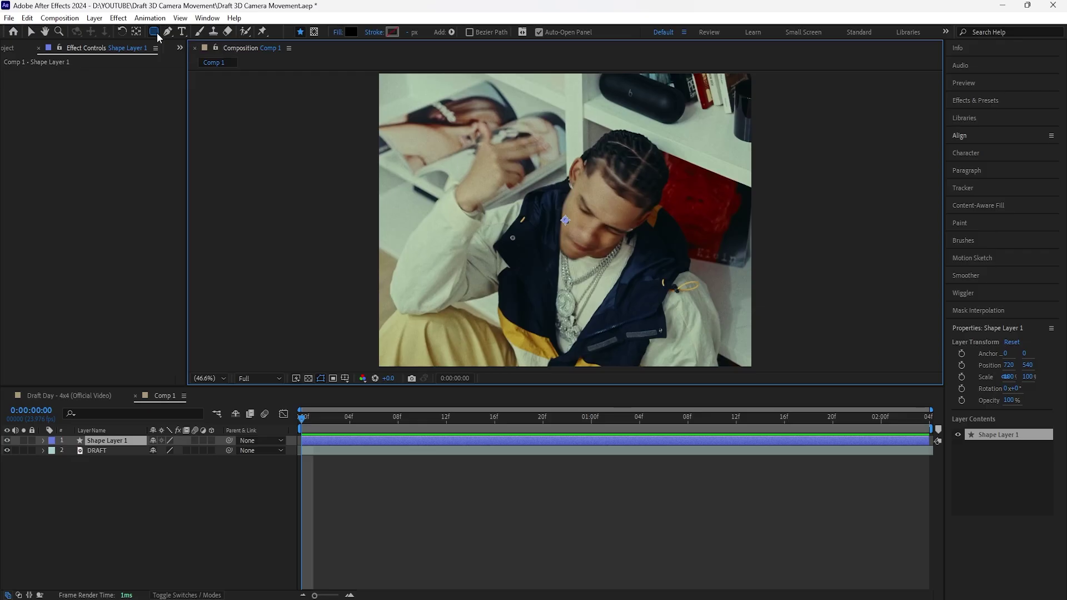
key(q)
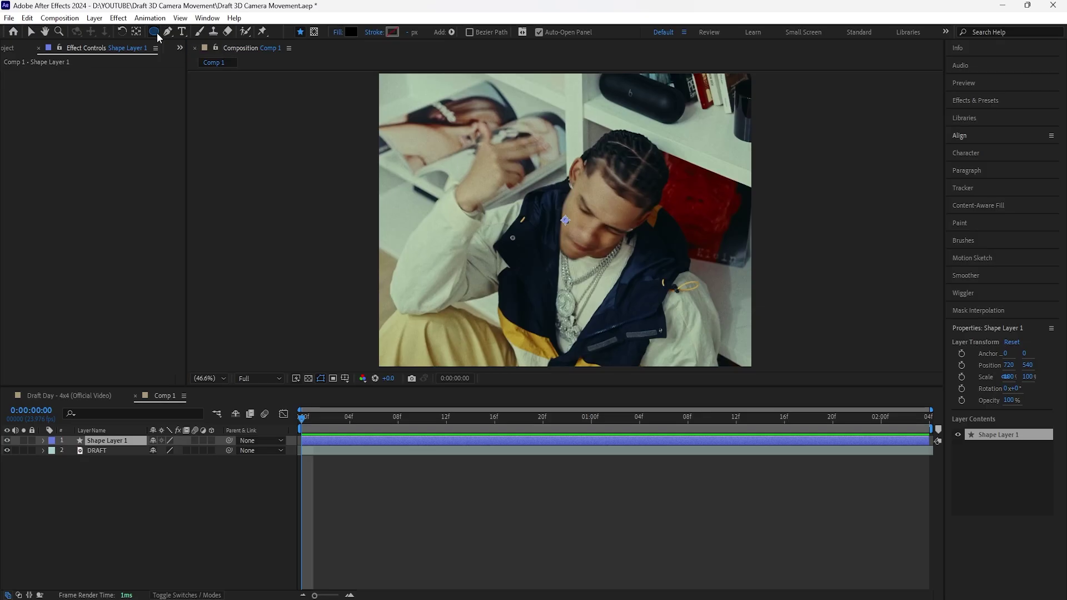
double_click(154, 32)
key(ctrl+z)
key(q)
key(q)
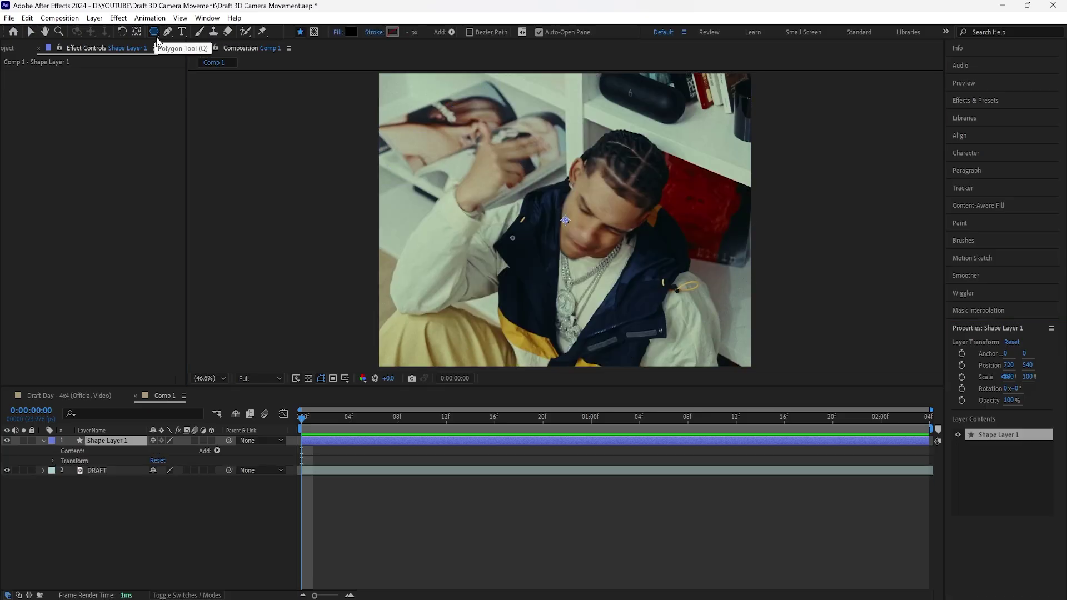
key(q)
key(q)
mouse_move(389, 81)
mouse_down()
mouse_move(654, 325)
mouse_move(740, 361)
mouse_up()
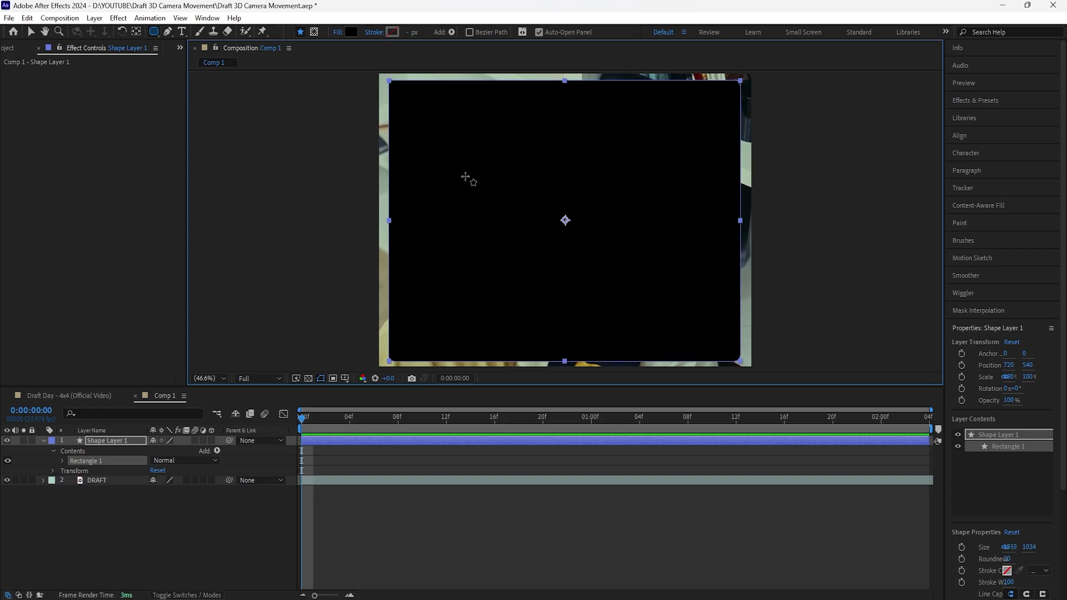
- Center the shape layer's anchor point on the rectangle and align the layer horizontally and vertically to the composition's center
click(122, 442)
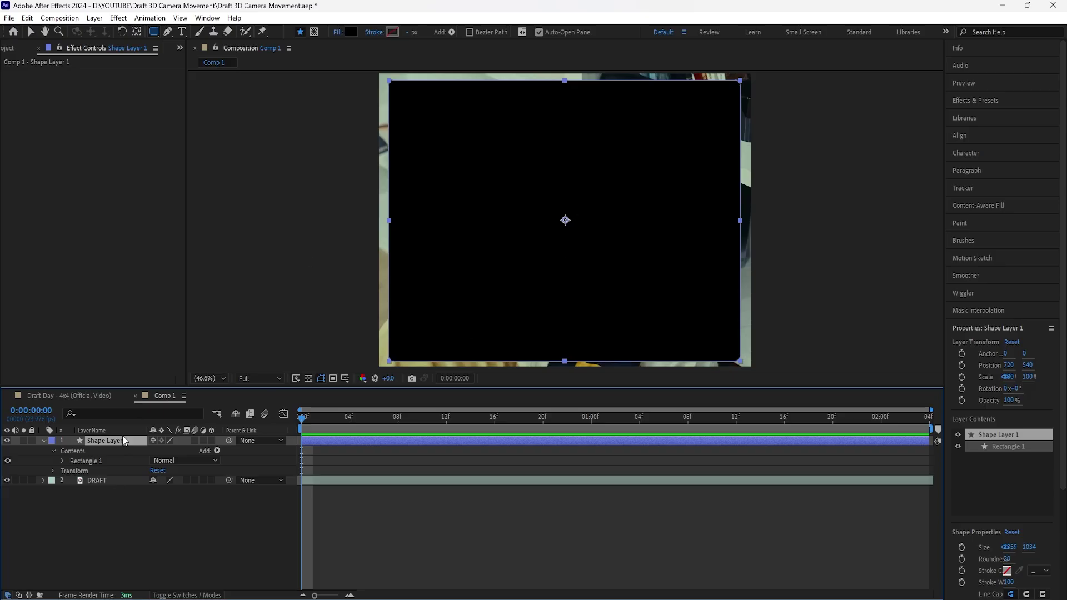
click(137, 31)
click(959, 135)
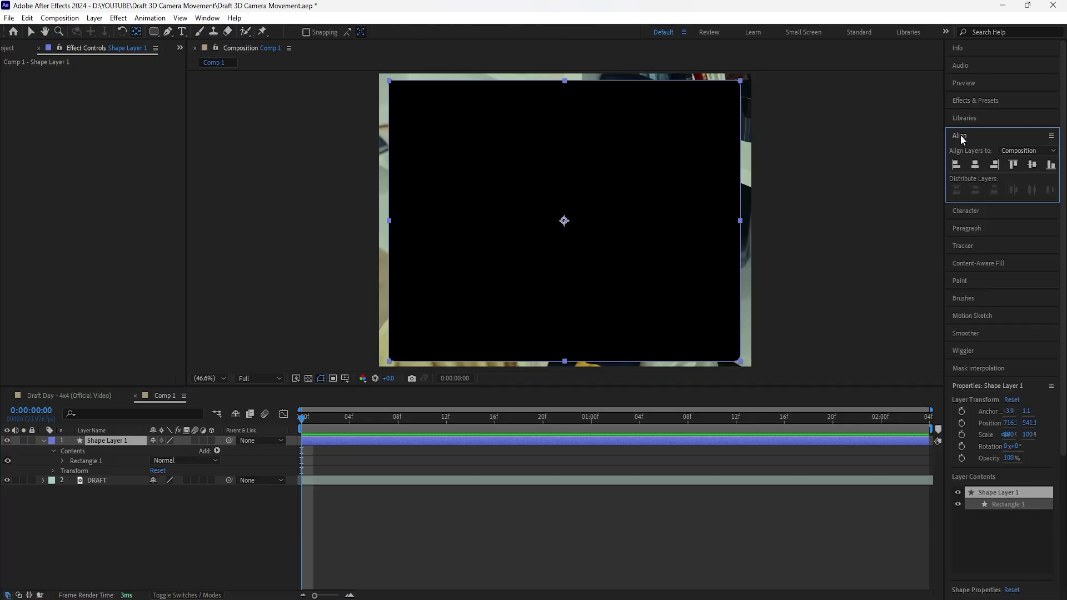
click(207, 18)
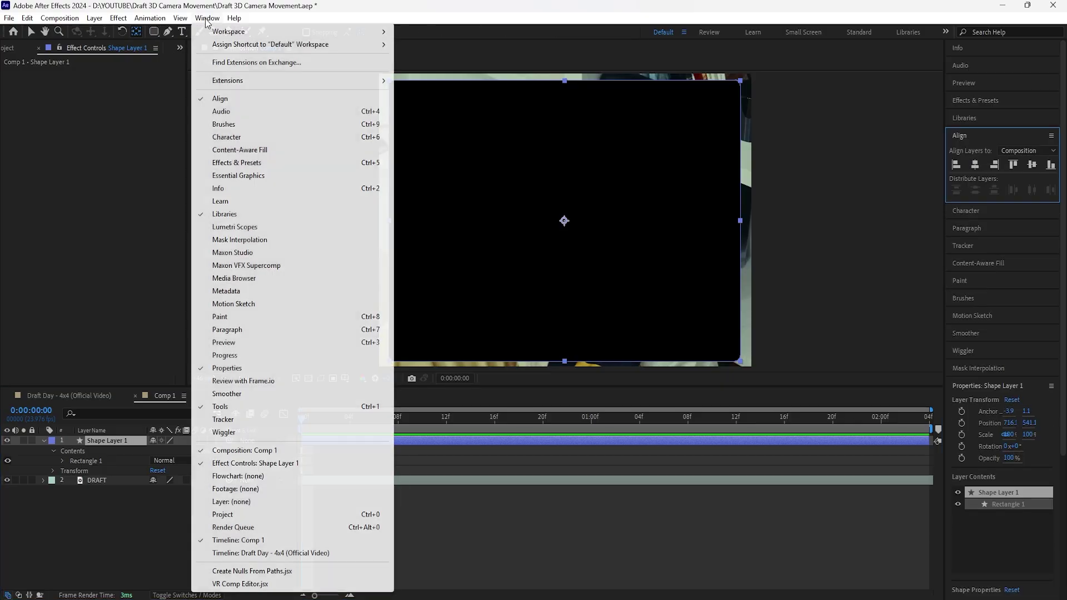
click(305, 99)
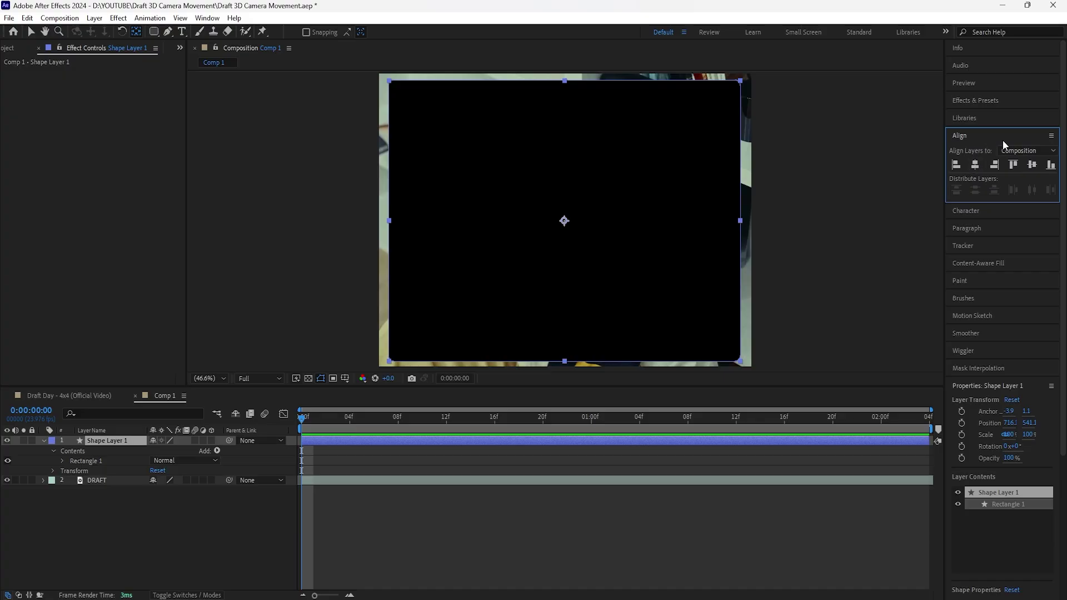
click(976, 168)
click(976, 165)
click(1032, 164)
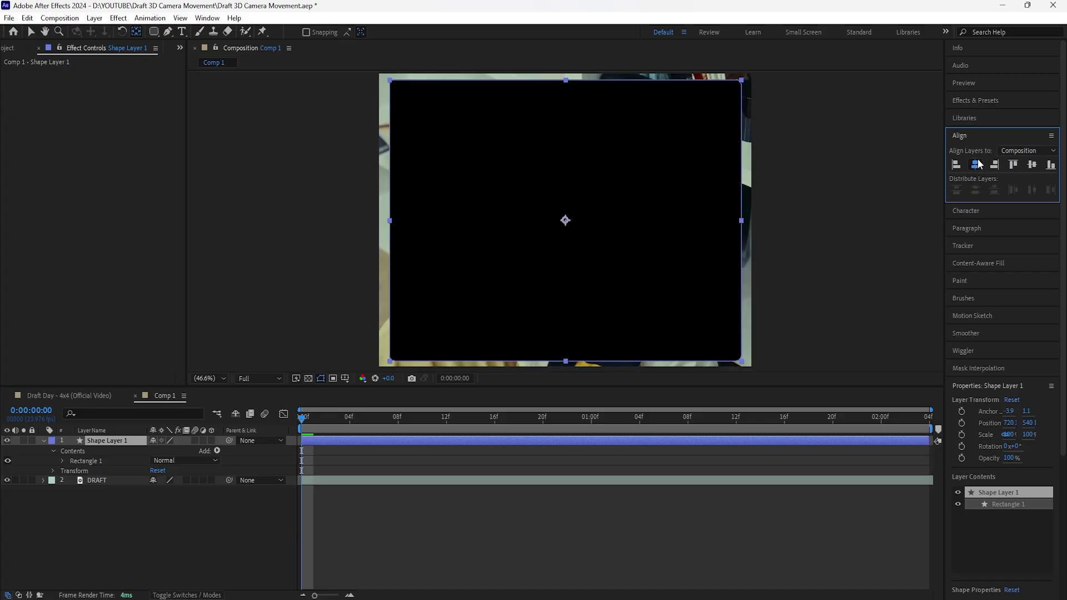
- Slightly reduce the height of Rectangle Path 1 and increase its roundness for visibly rounder corners
click(61, 461)
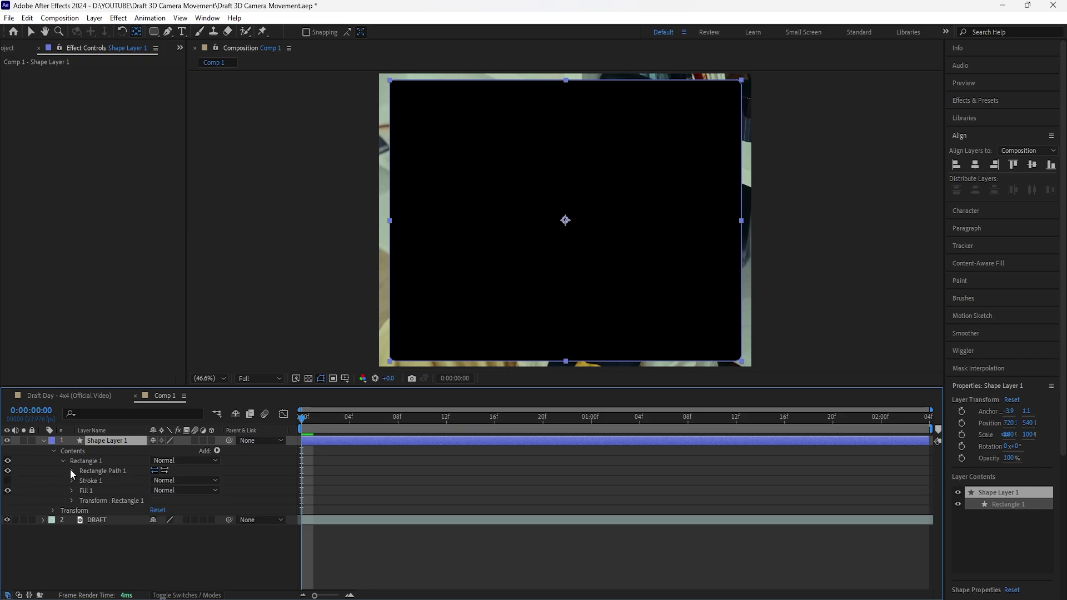
click(71, 470)
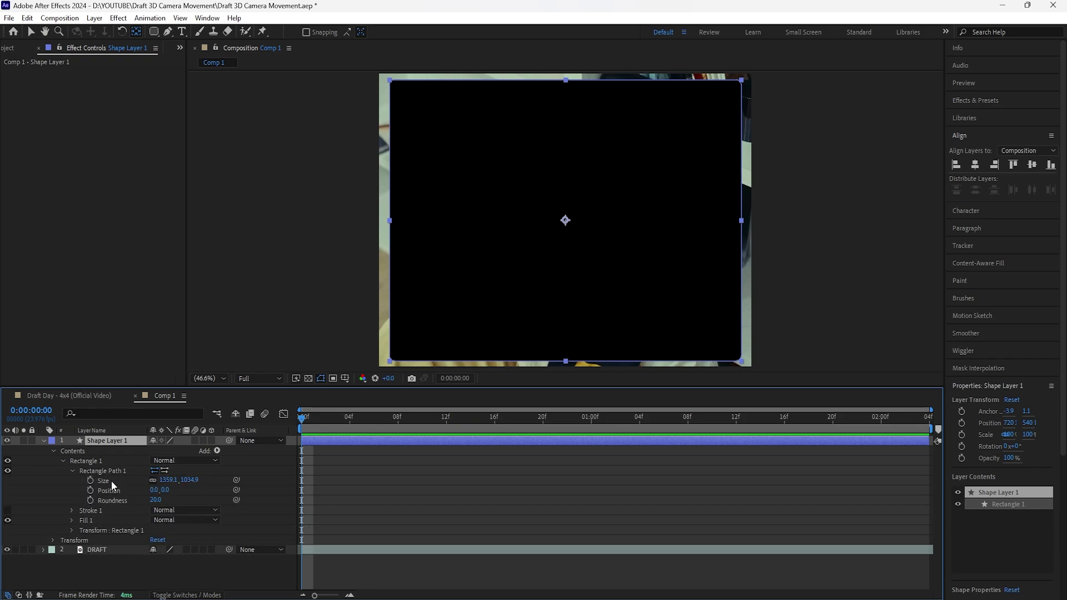
click(129, 481)
click(172, 480)
mouse_move(192, 482)
mouse_down()
mouse_move(162, 500)
mouse_move(191, 501)
mouse_up()
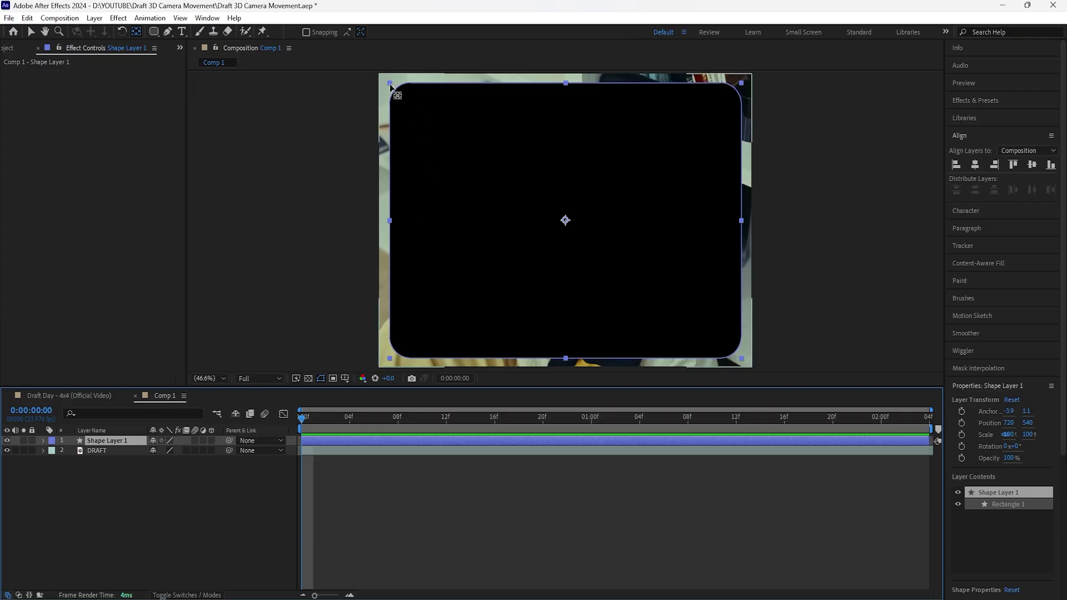
- Set Shape Layer 1 as the track matte of the DRAFT footage layer
click(171, 595)
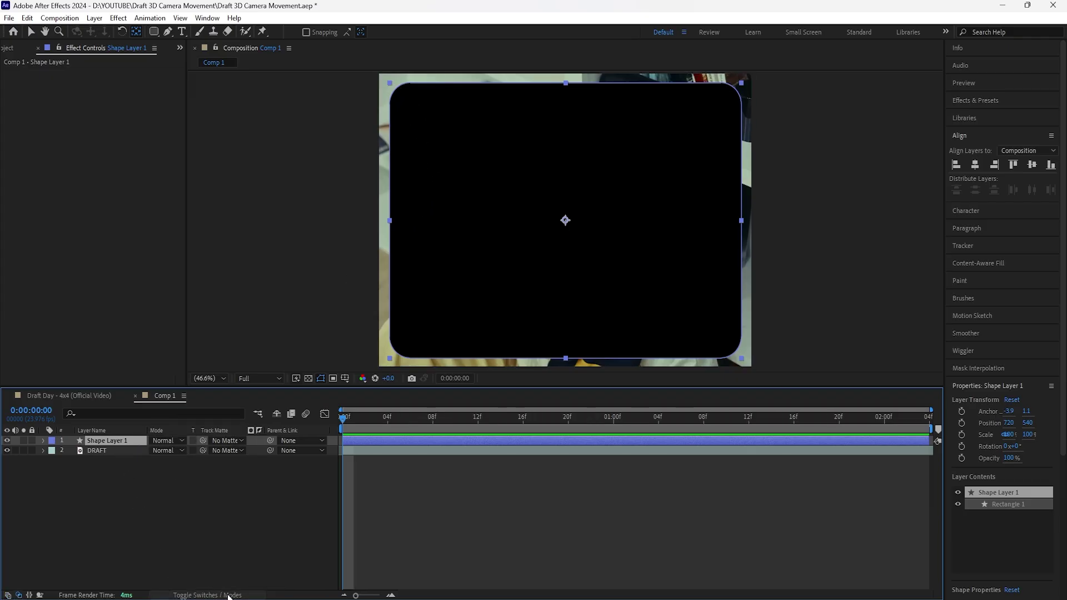
click(118, 454)
click(220, 451)
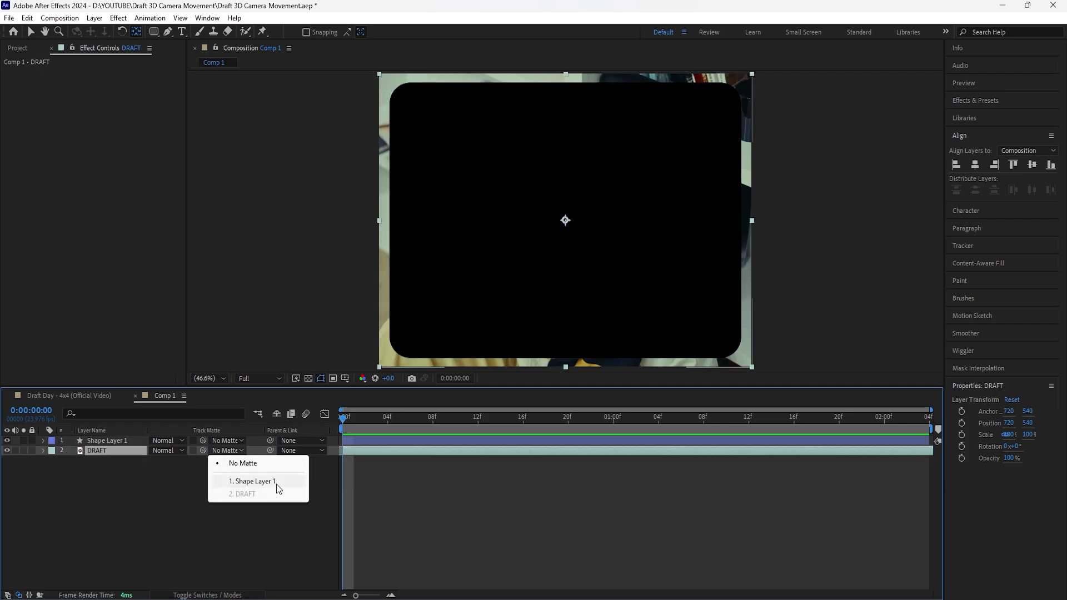
click(276, 485)
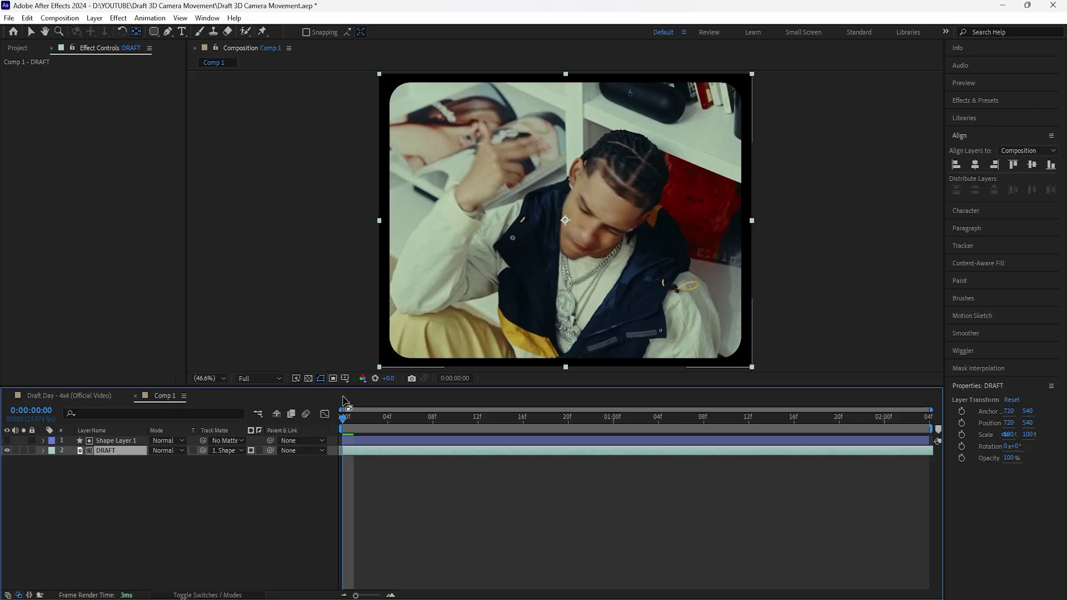
- Pre-compose Shape Layer 1 together with the DRAFT footage layer
ctrl+click(125, 441)
right_click(125, 442)
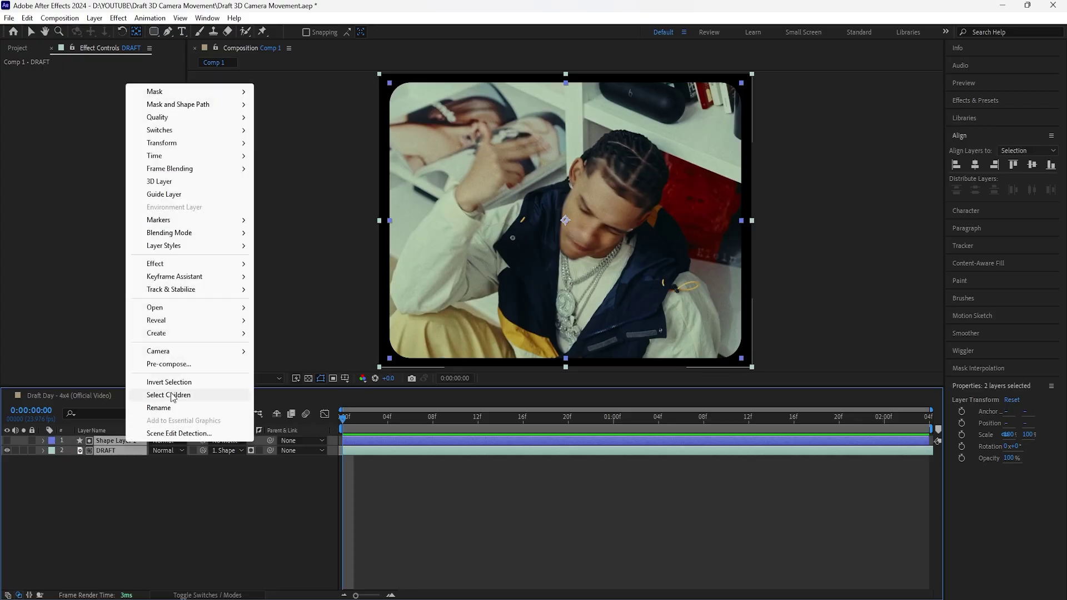
click(168, 364)
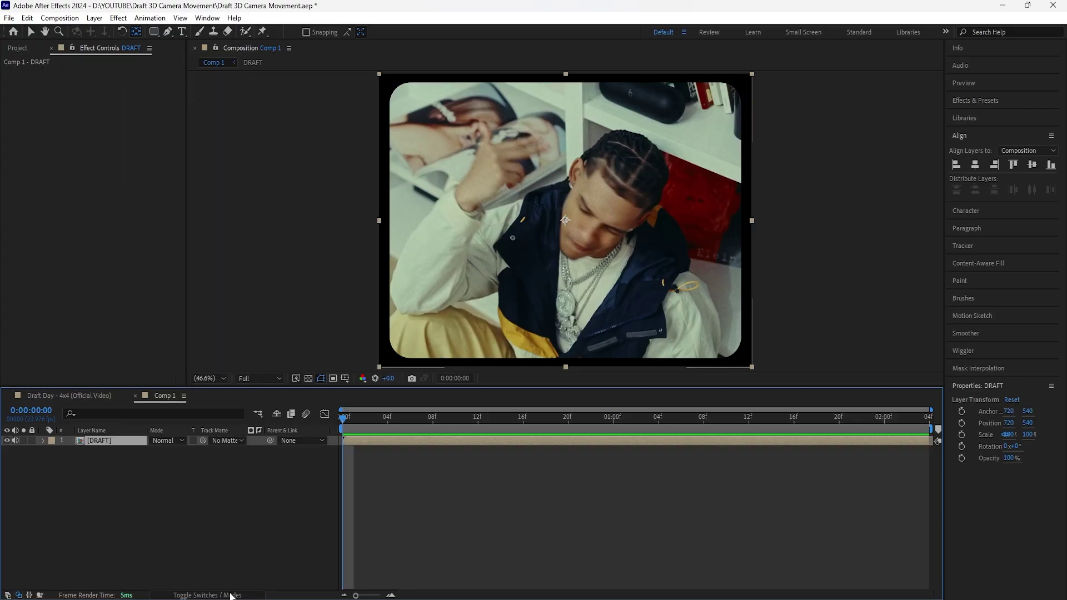
- Turn on the 3D and motion blur switches for the pre-composed DRAFT layer
click(231, 595)
click(211, 441)
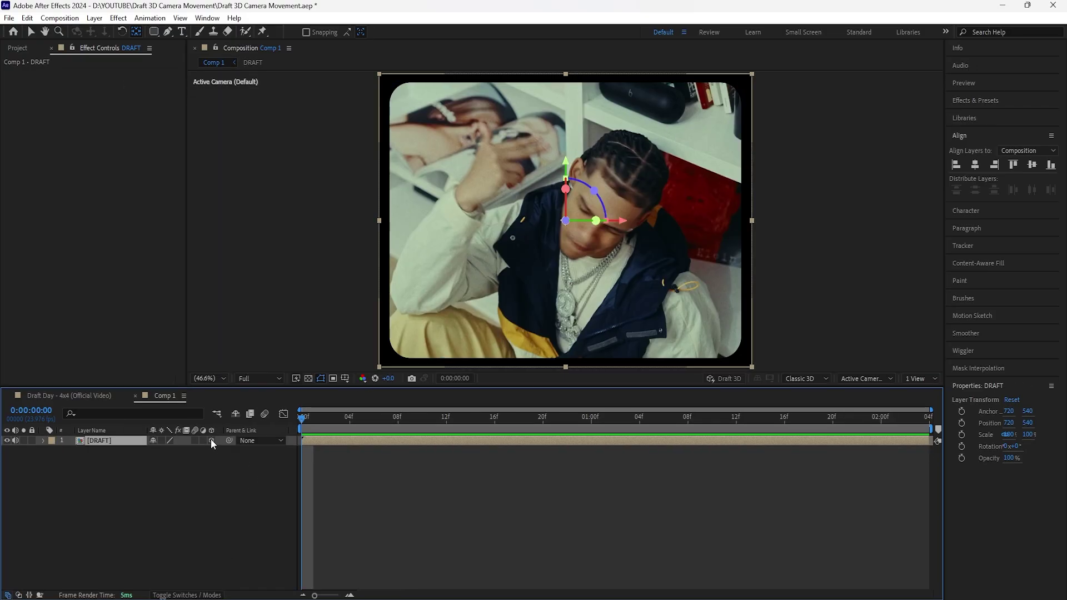
click(194, 441)
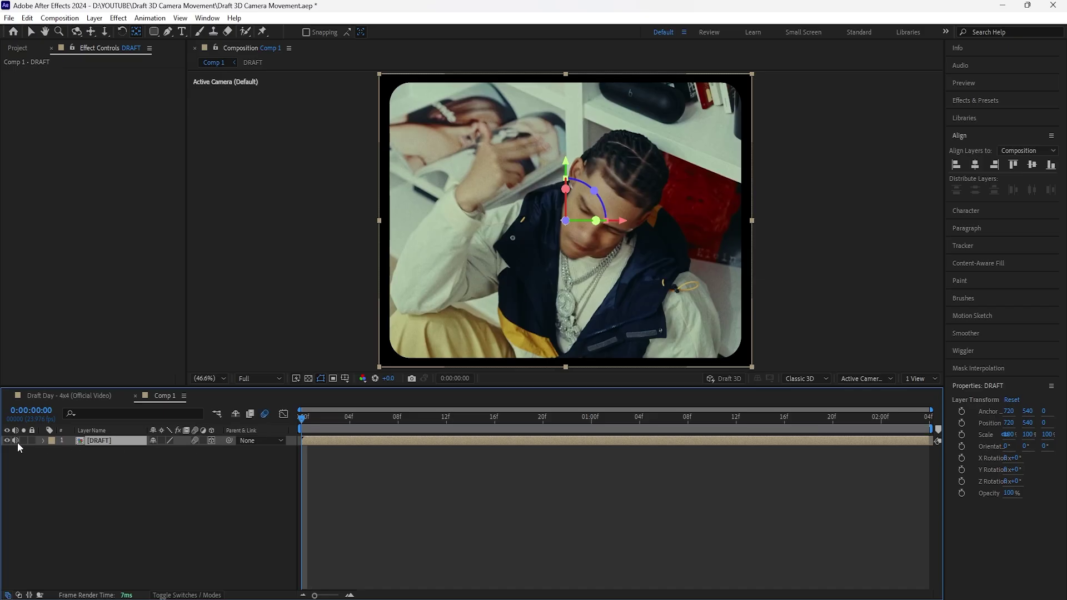
- Create a black 1440 × 1080 px solid and place it beneath the DRAFT layer
right_click(162, 454)
mouse_move(255, 309)
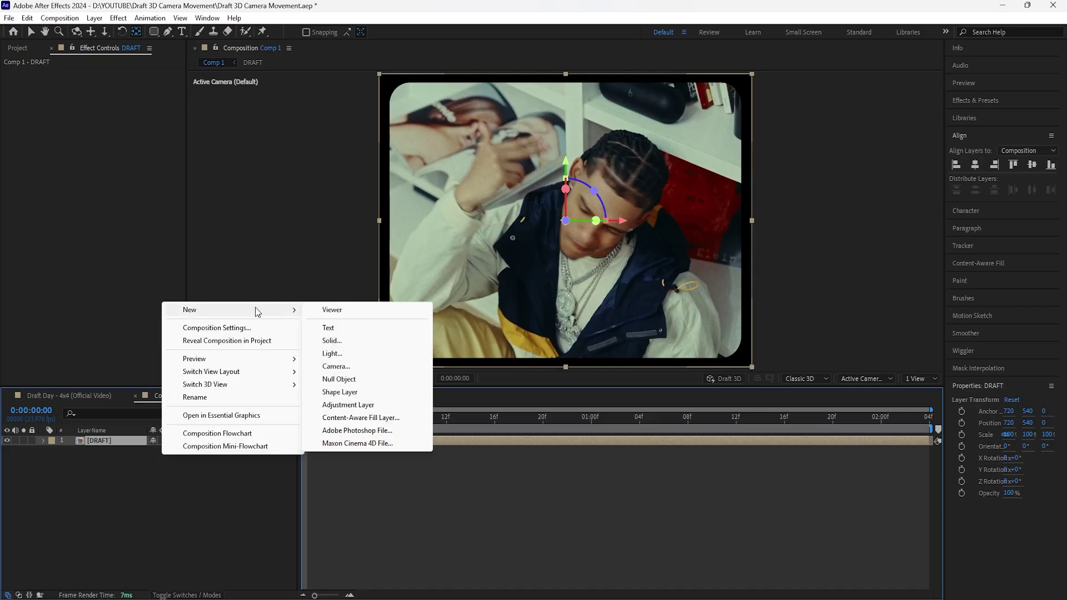
click(362, 336)
click(189, 325)
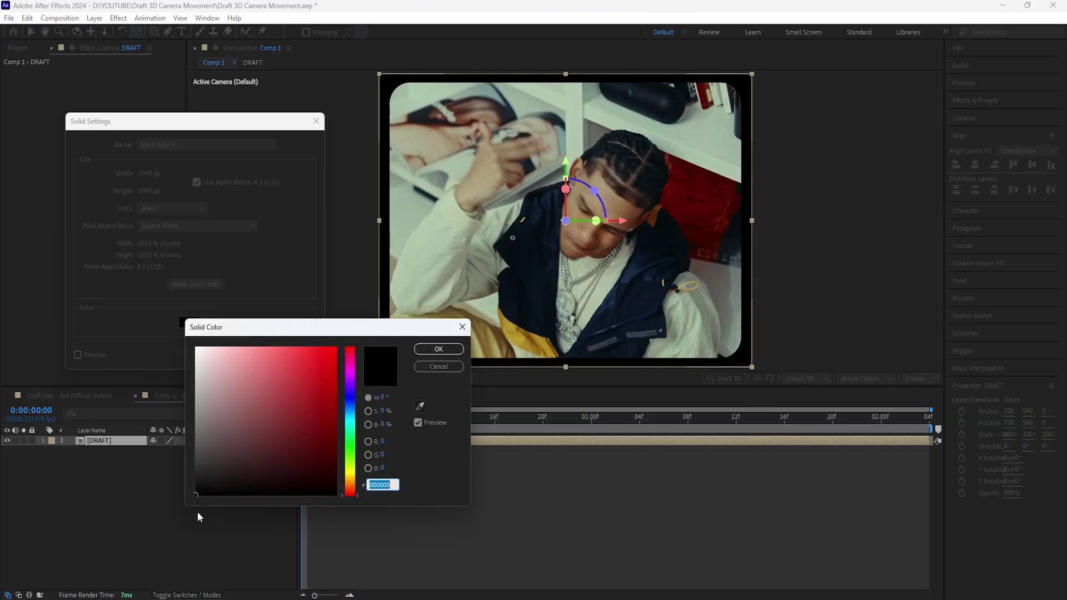
click(438, 349)
click(233, 358)
drag(108, 441, 108, 468)
- Rename the black solid to BG and scale it up proportionally well beyond the composition frame
right_click(111, 452)
click(159, 430)
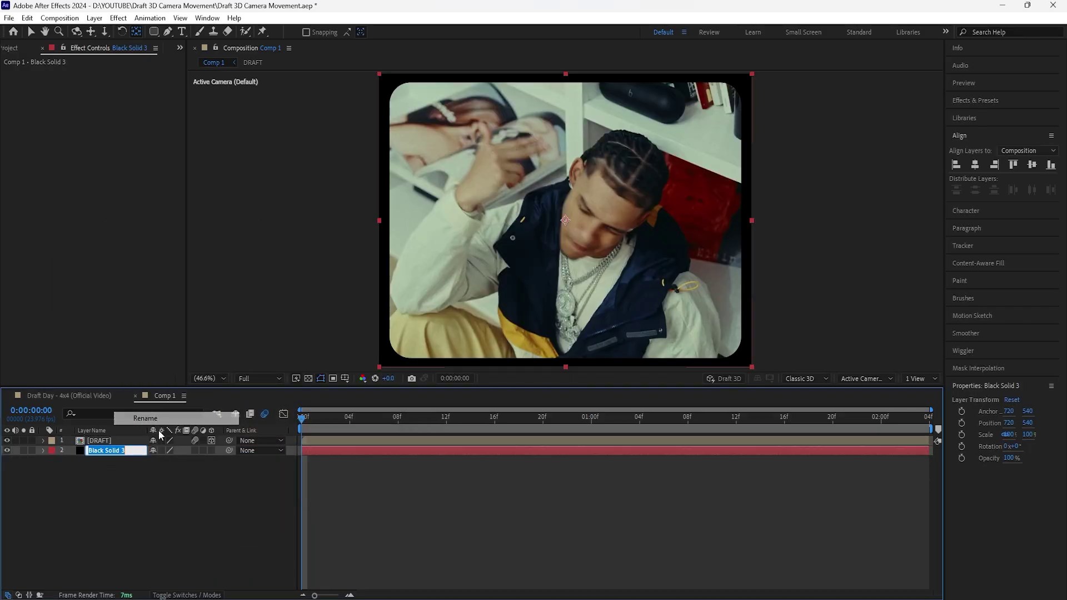
text(BG)
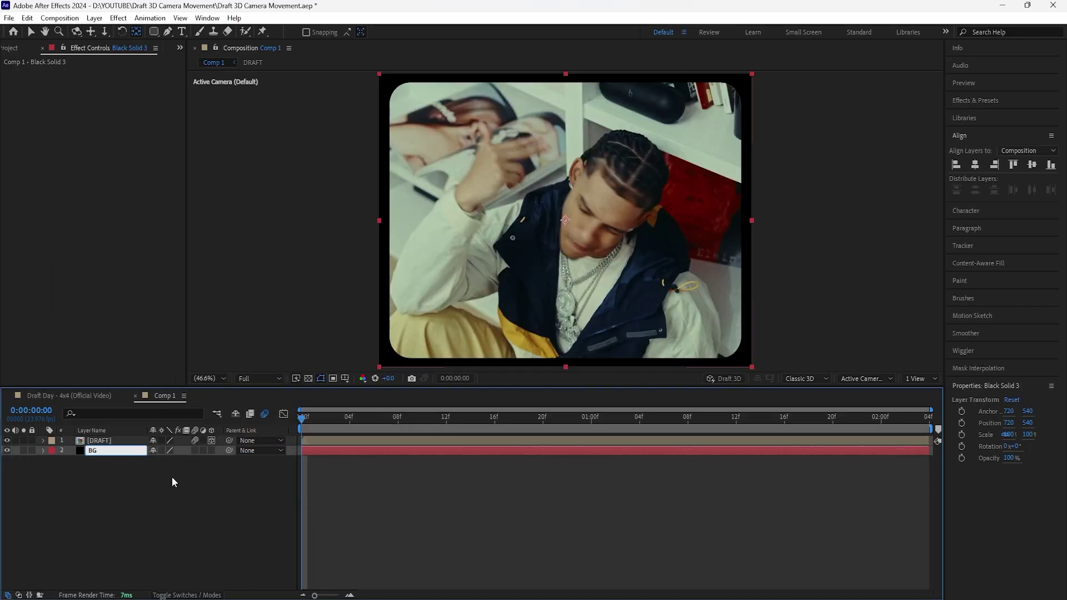
key(Return)
key(s)
drag(181, 461, 233, 461)
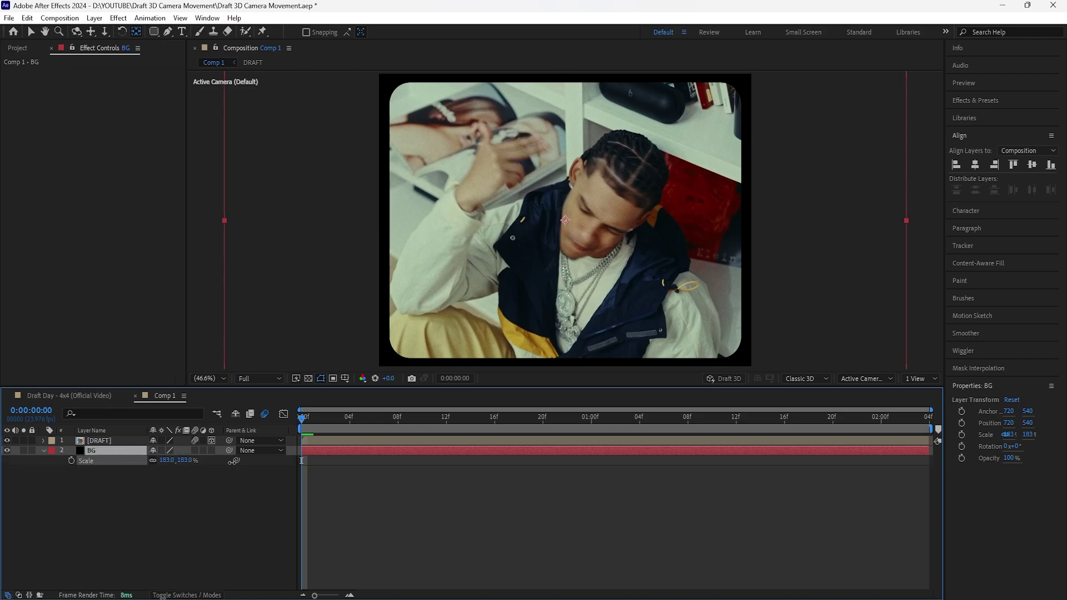
click(88, 460)
- Search the effects for "vig" and apply CC Vignette to the DRAFT layer
click(108, 443)
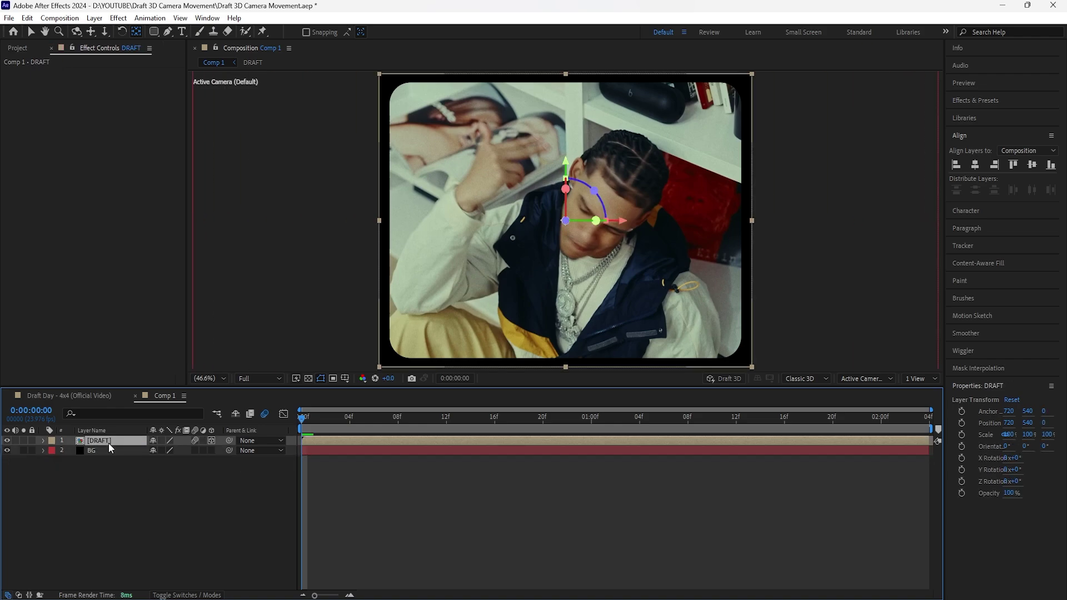
click(1011, 105)
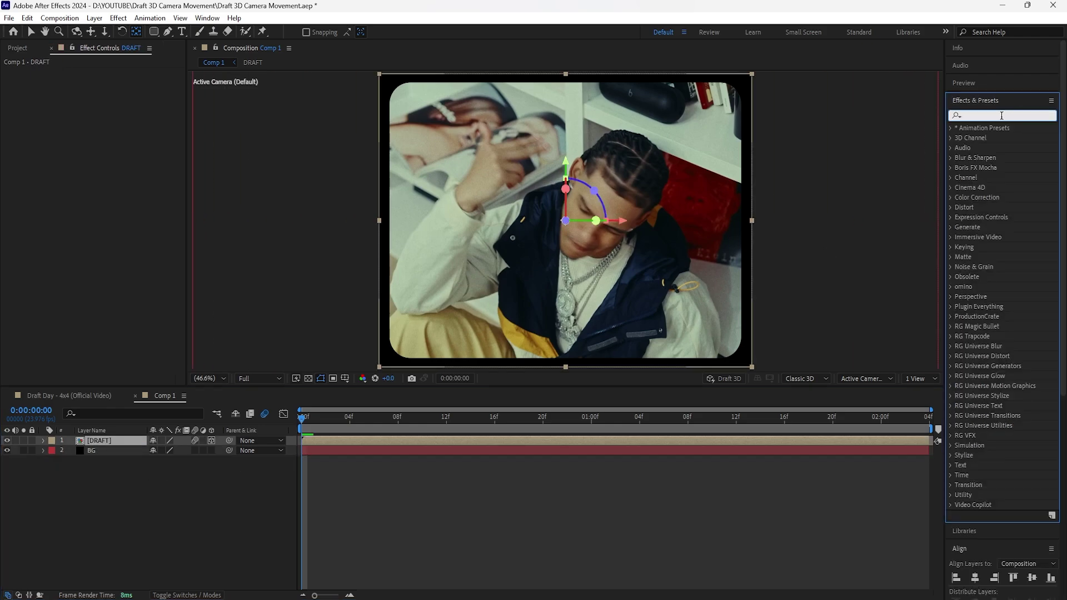
text(vig)
drag(991, 187, 54, 85)
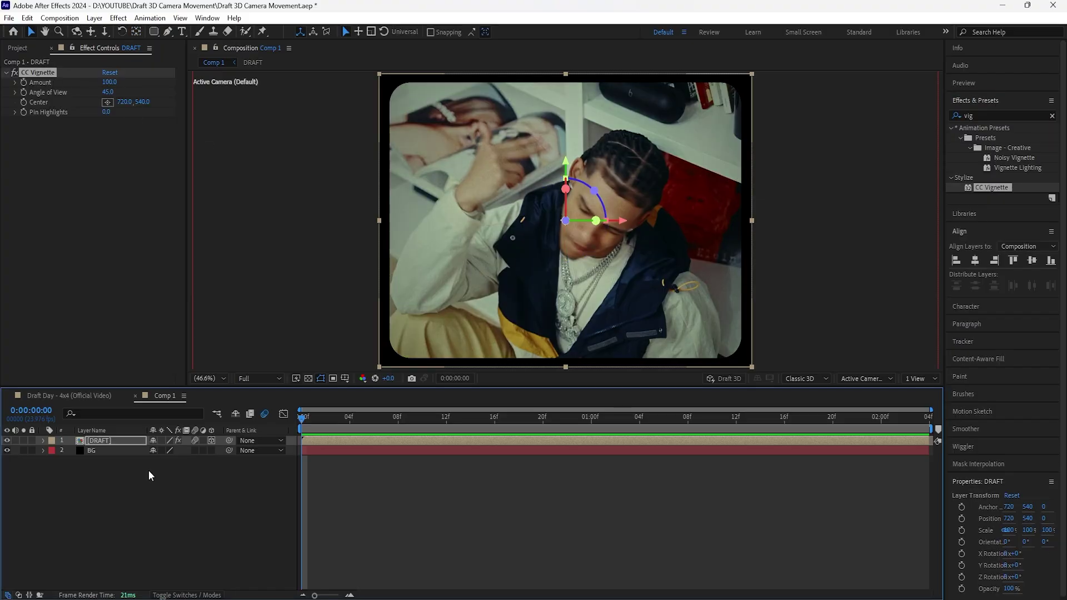
- Add a two-node camera named Camera 1 with the 35mm preset
click(189, 468)
right_click(189, 468)
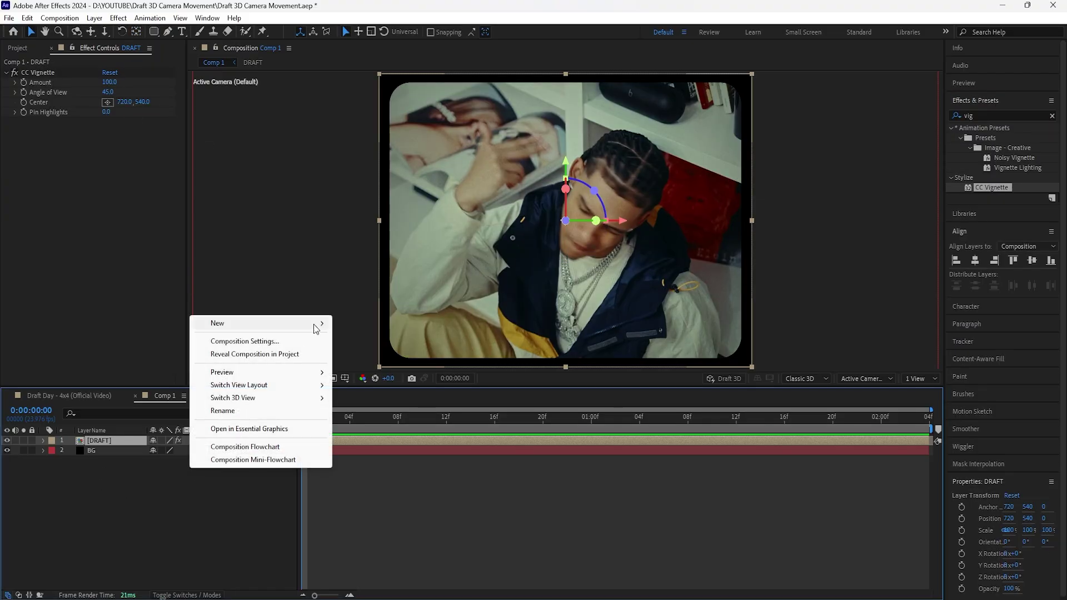
mouse_move(319, 325)
click(412, 380)
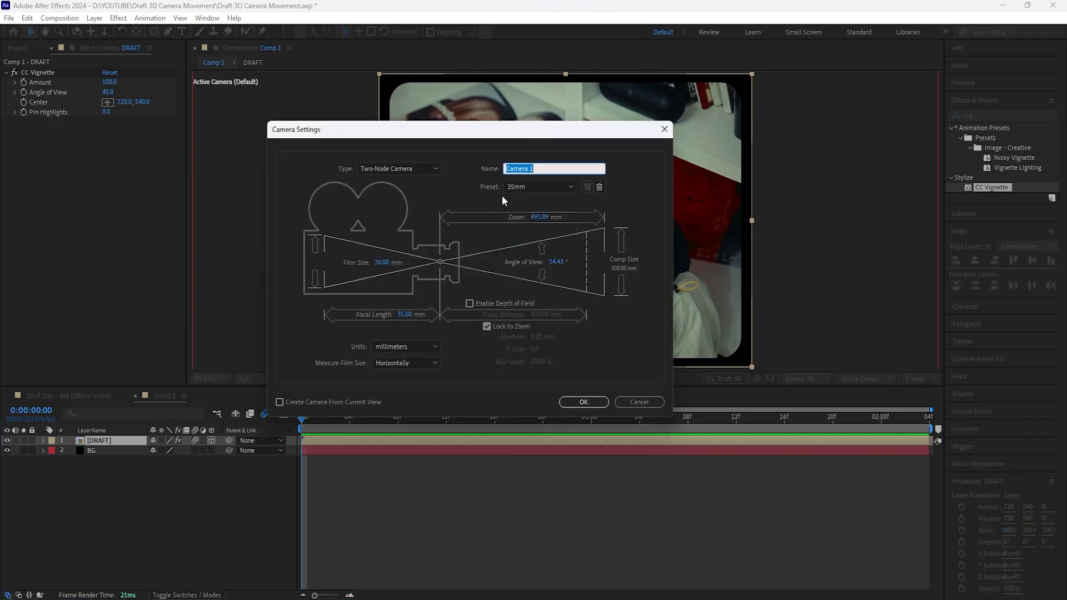
click(582, 402)
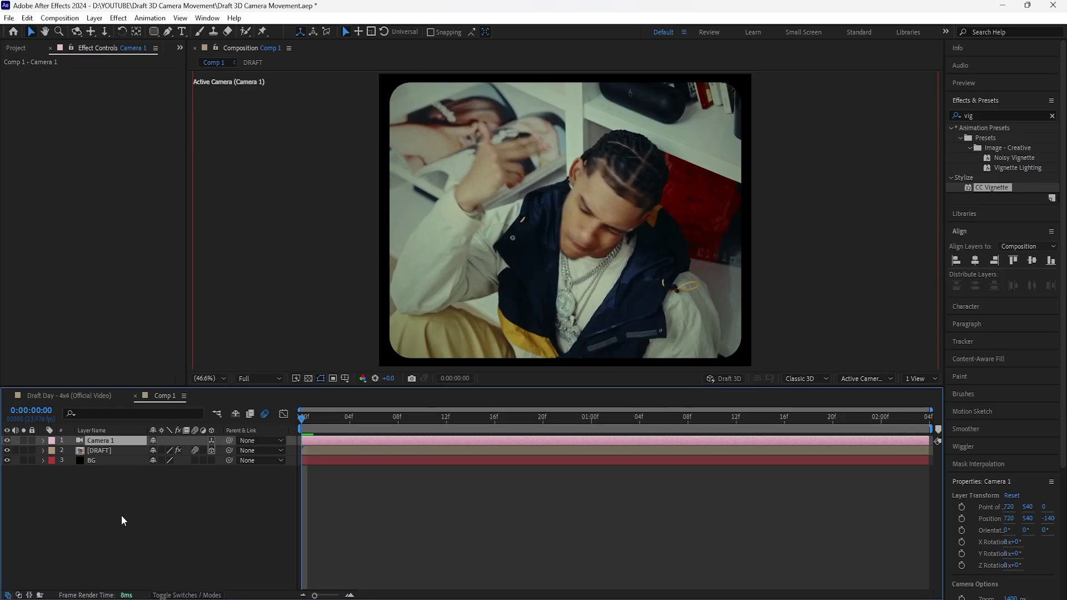
- Add a null object and make it a 3D layer
right_click(176, 492)
mouse_move(256, 349)
click(359, 418)
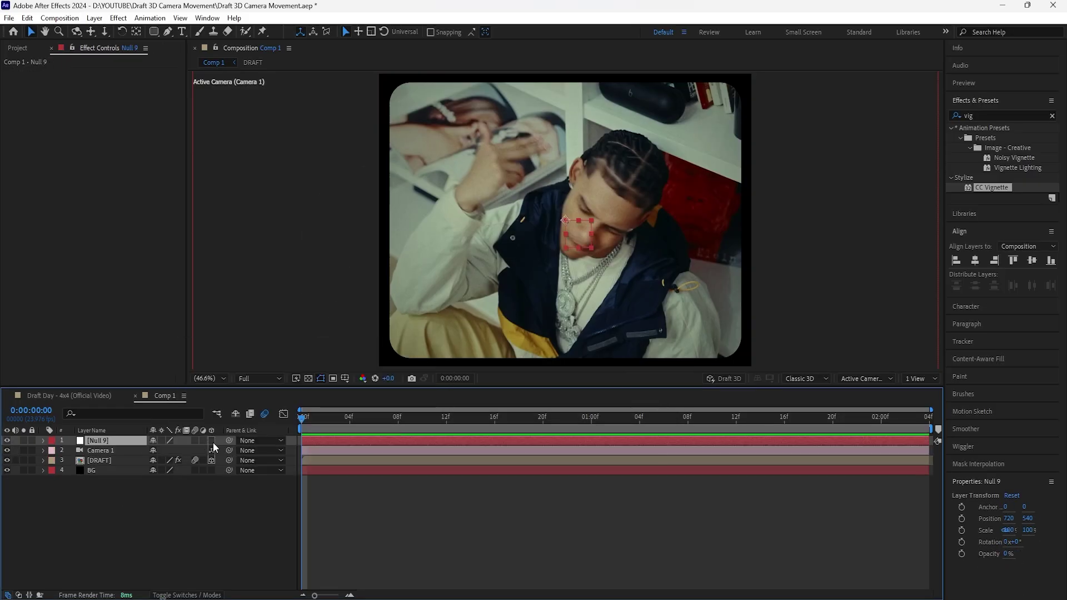
click(212, 441)
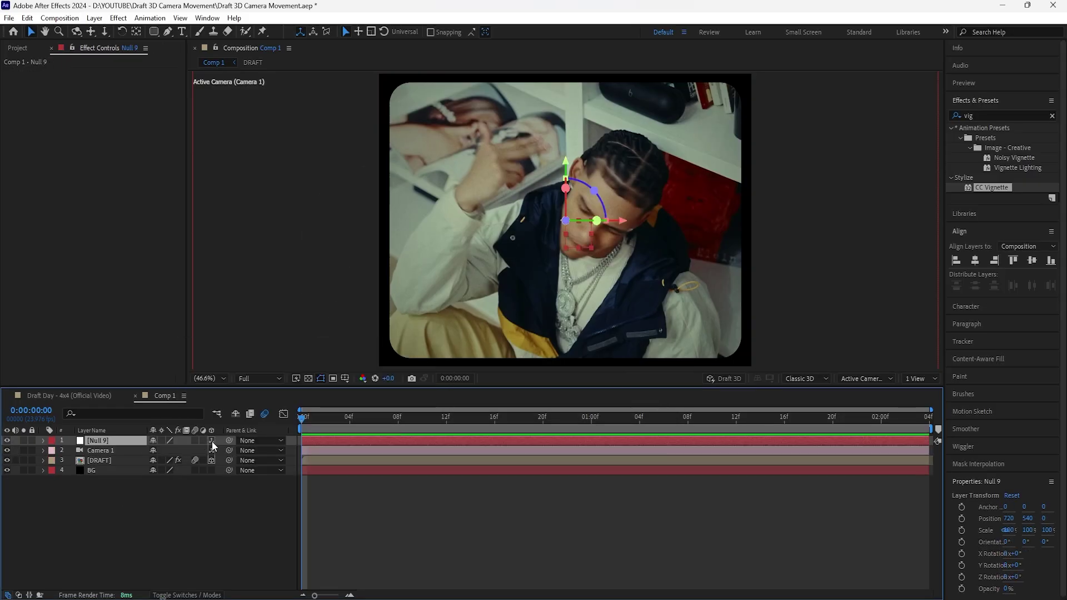
- Parent Camera 1 to the null object and select the null layer
click(230, 451)
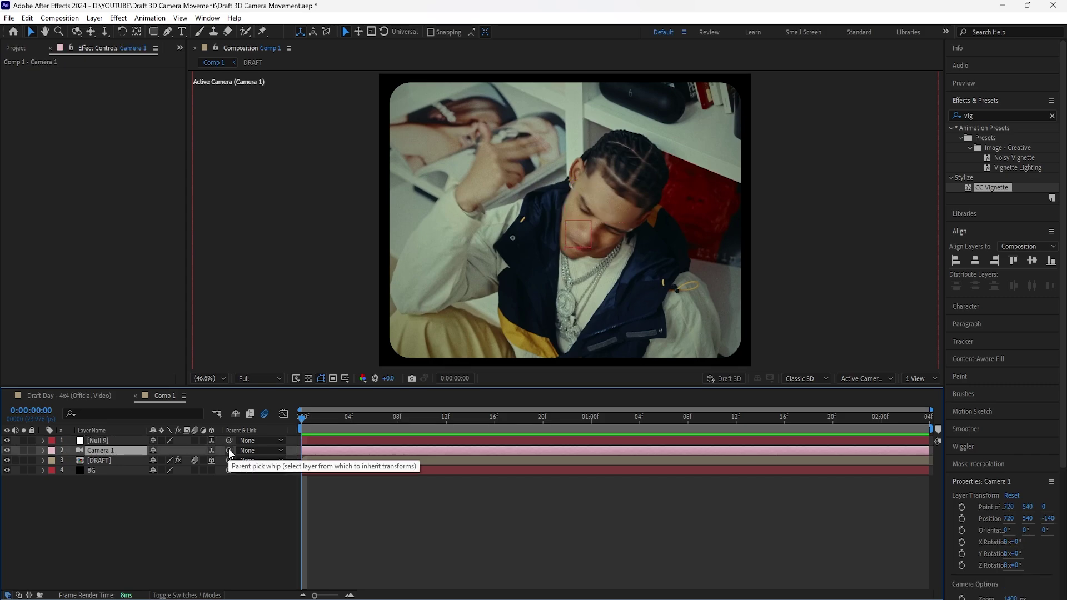
drag(229, 450, 115, 439)
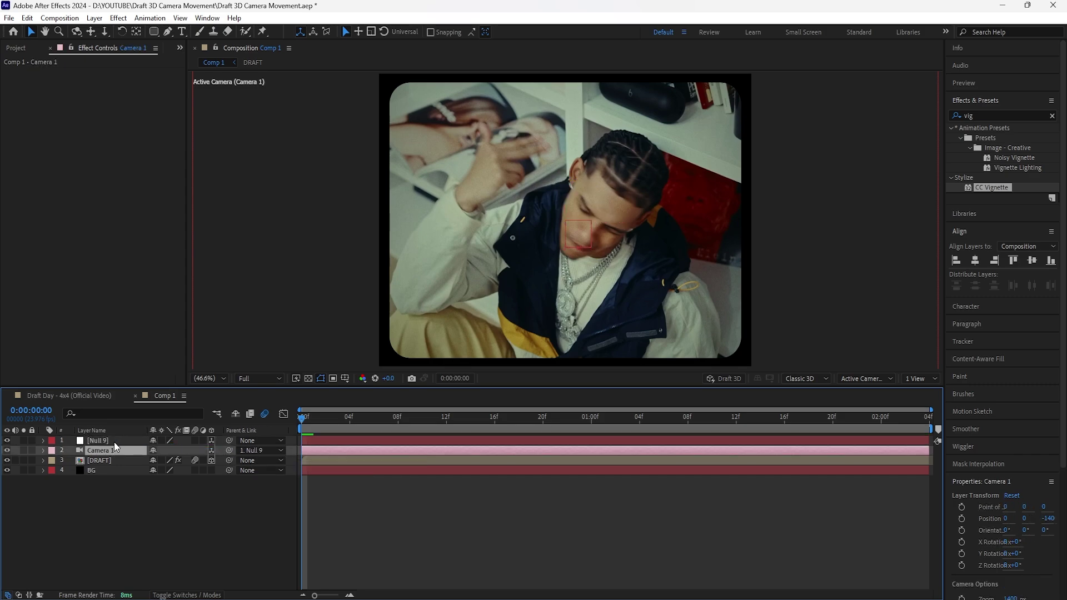
click(114, 441)
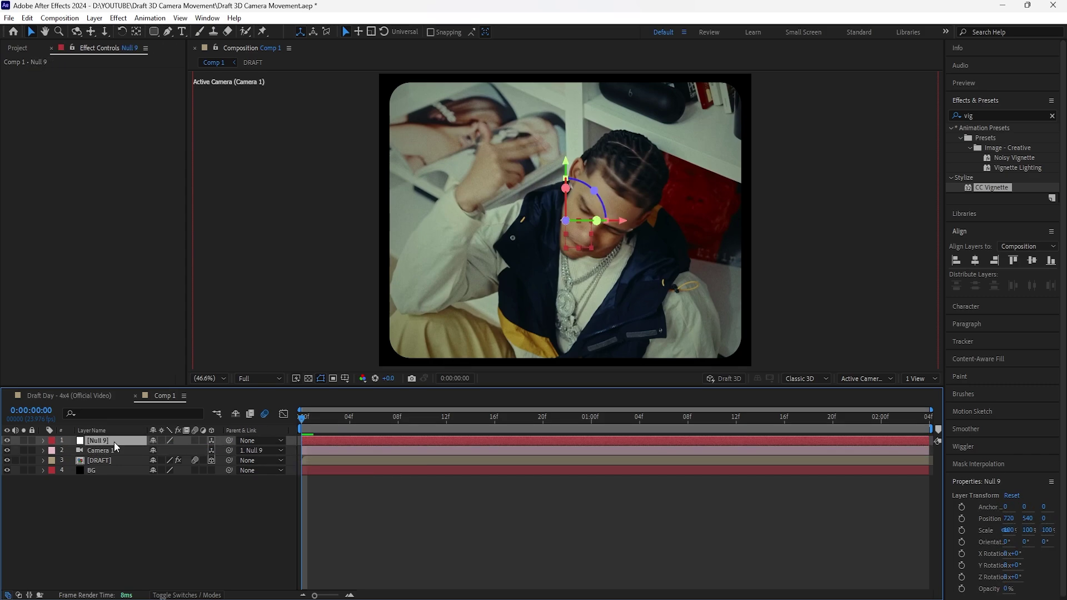
- Set a Position keyframe on the null layer at 0:00:00:10
key(p)
drag(176, 451, 380, 428)
key(ctrl+z)
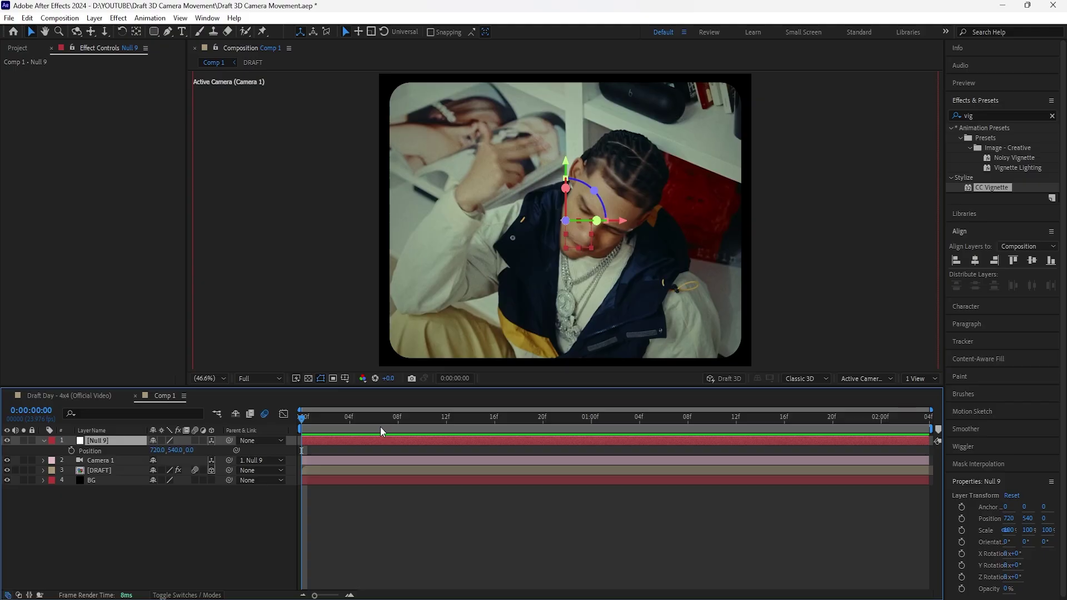
key(shift+Page_Down)
click(71, 451)
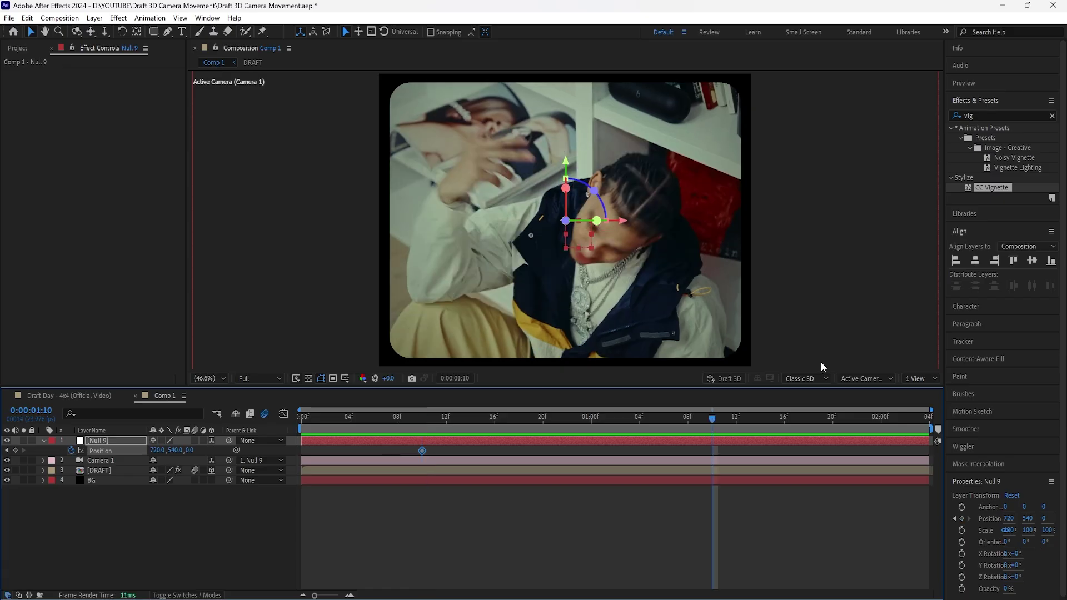
- Split the composition viewer into two views, set one to Custom View 1, and select the null layer
click(918, 380)
click(932, 404)
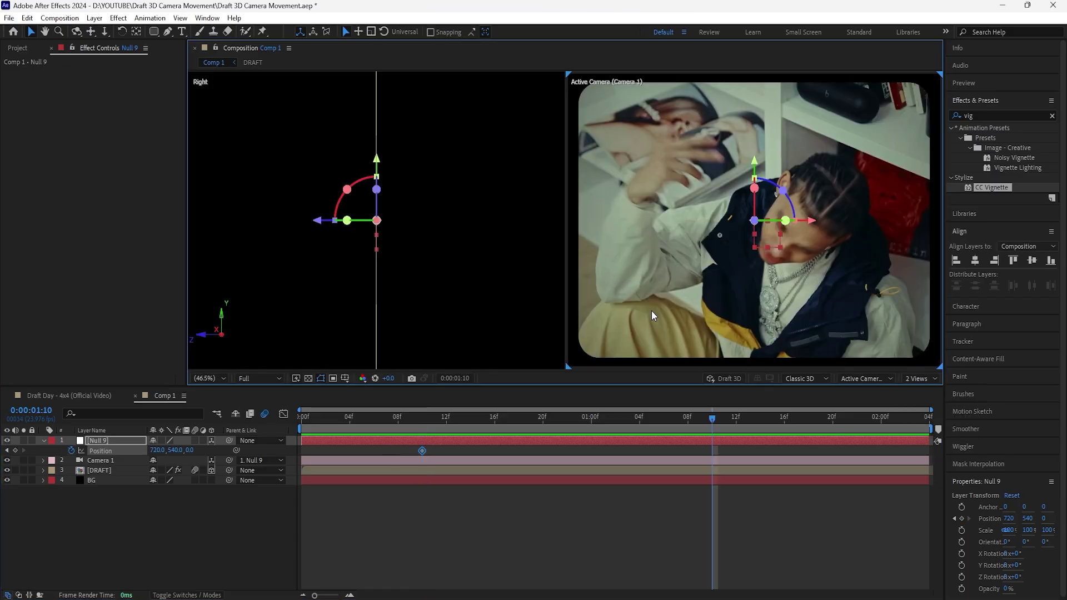
click(530, 295)
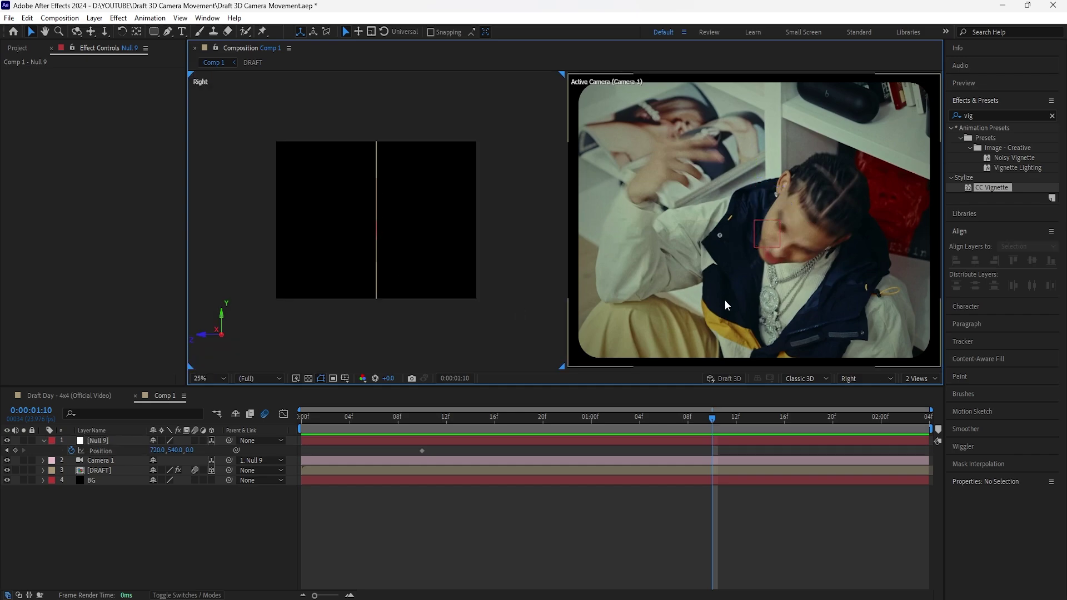
click(864, 379)
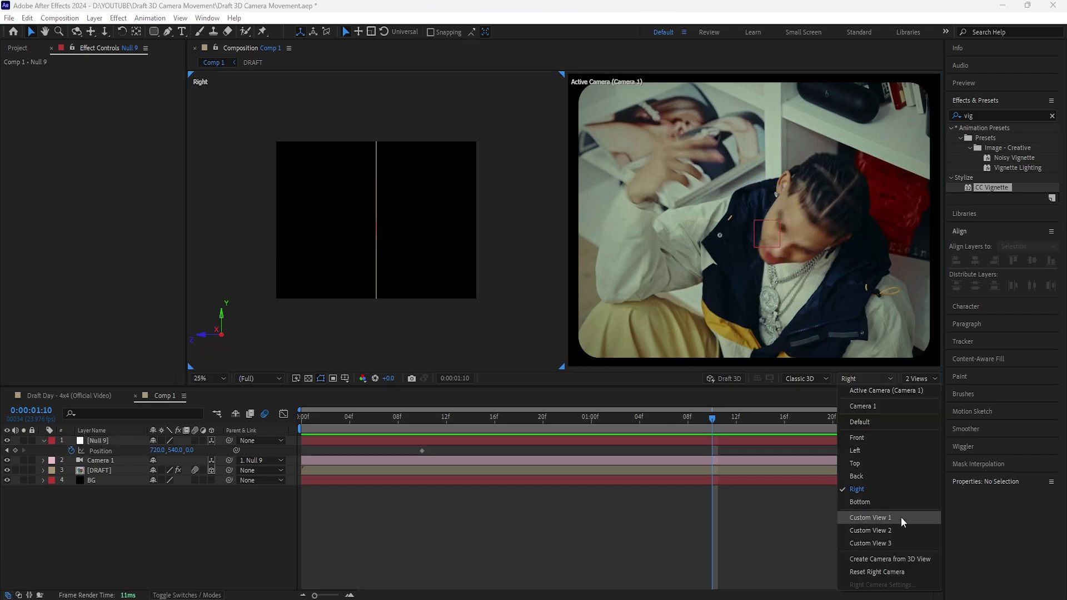
click(870, 517)
click(414, 246)
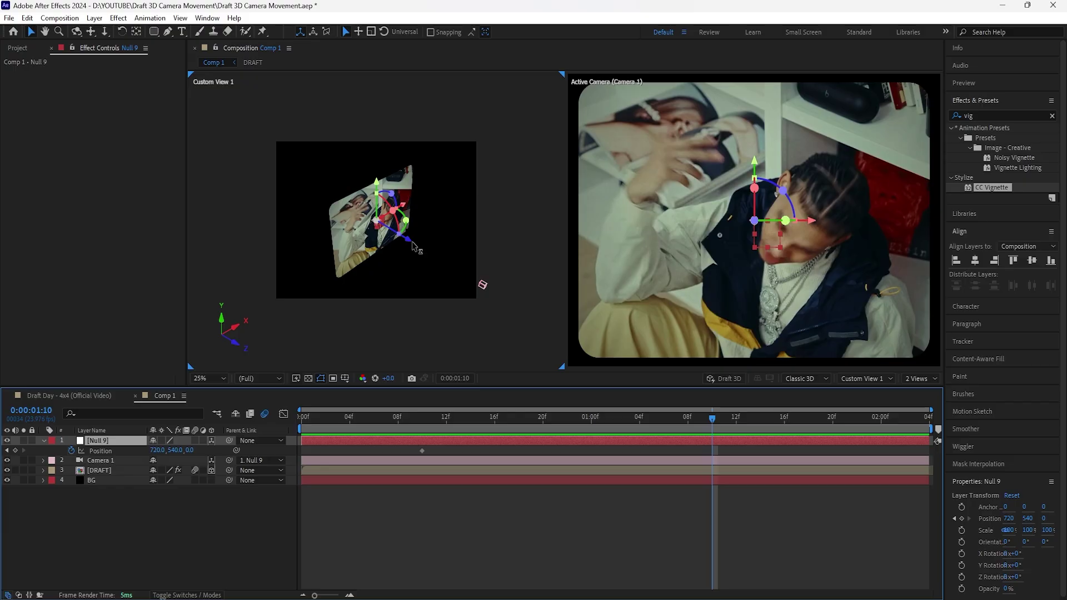
- At 0:00:01:10, pull the null back along its Z axis to about -1605 and Easy Ease both Position keyframes
drag(414, 246, 546, 331)
drag(721, 448, 418, 465)
right_click(713, 452)
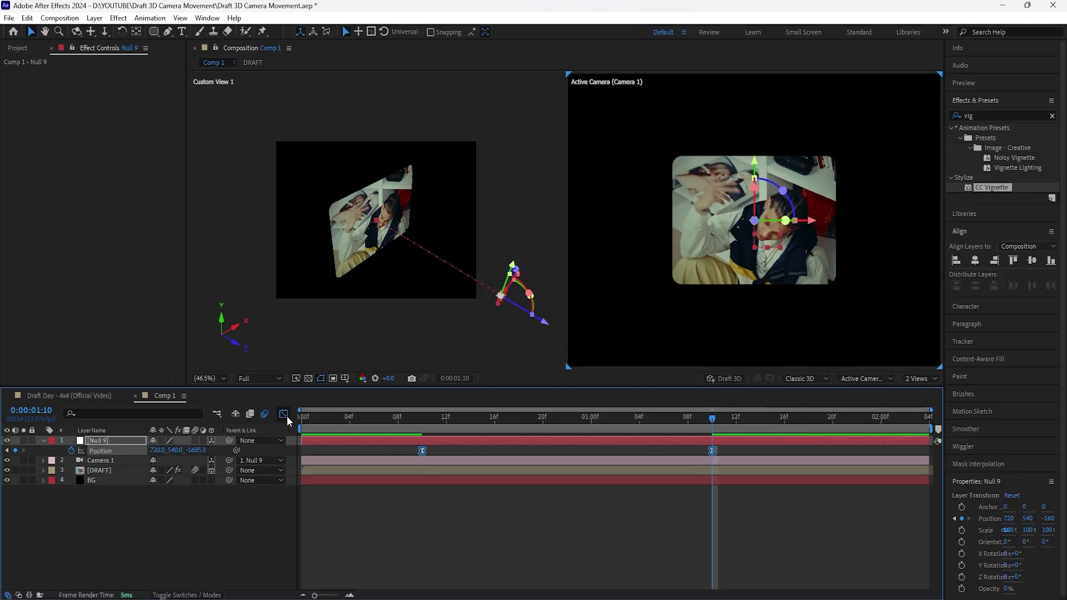
- Lengthen the last Position keyframe's incoming influence in the speed graph for a slower landing, and preview the move
click(283, 414)
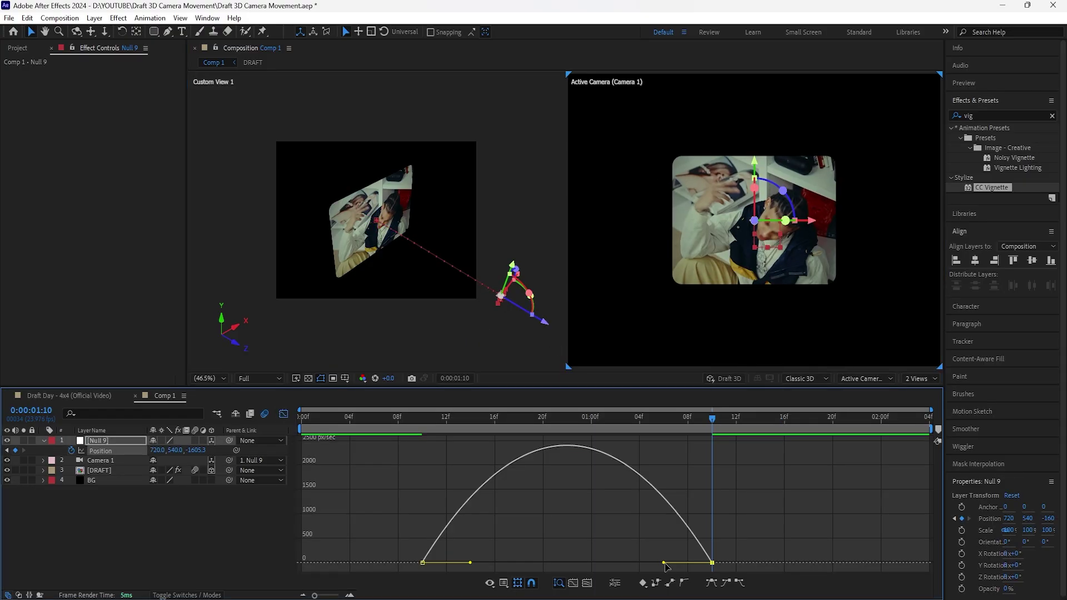
drag(664, 563, 562, 559)
click(283, 414)
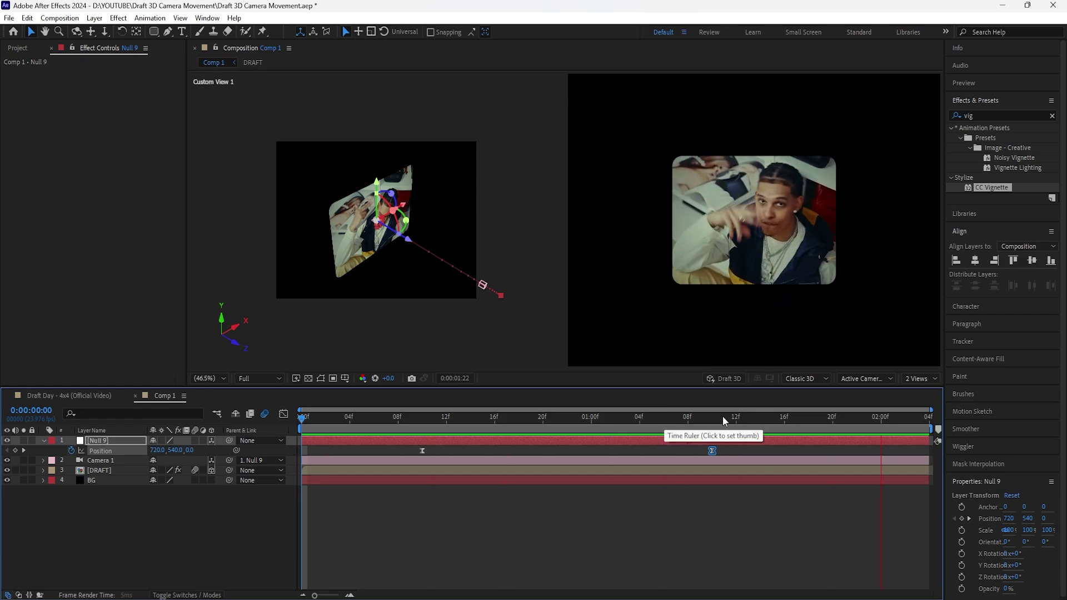
key(space)
- Return the composition viewer to a single view and fit the composition in it
scroll(752, 286, down, 2)
click(818, 328)
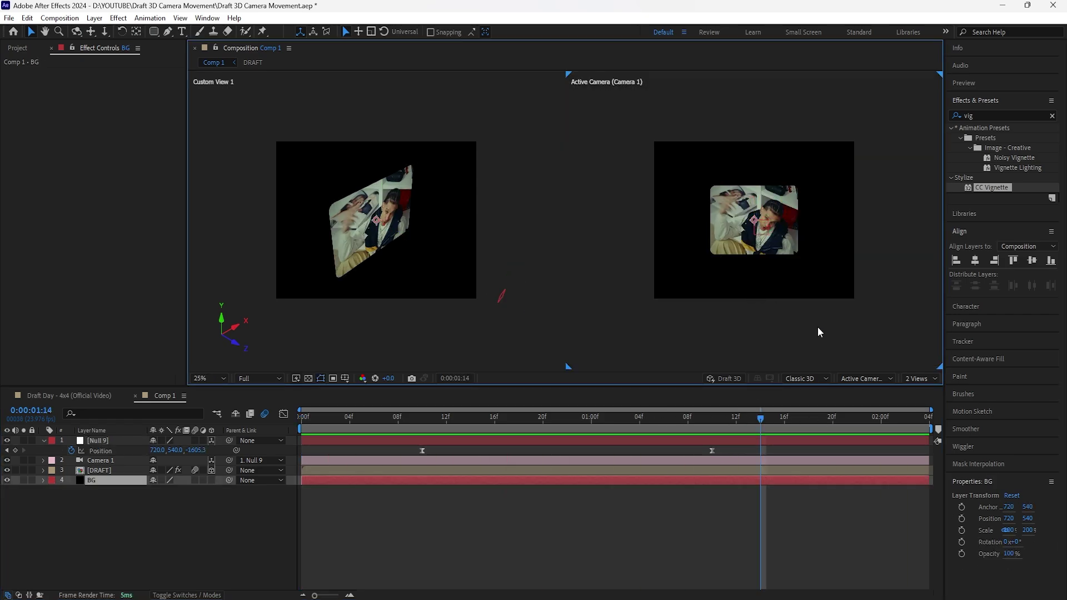
click(920, 379)
click(917, 391)
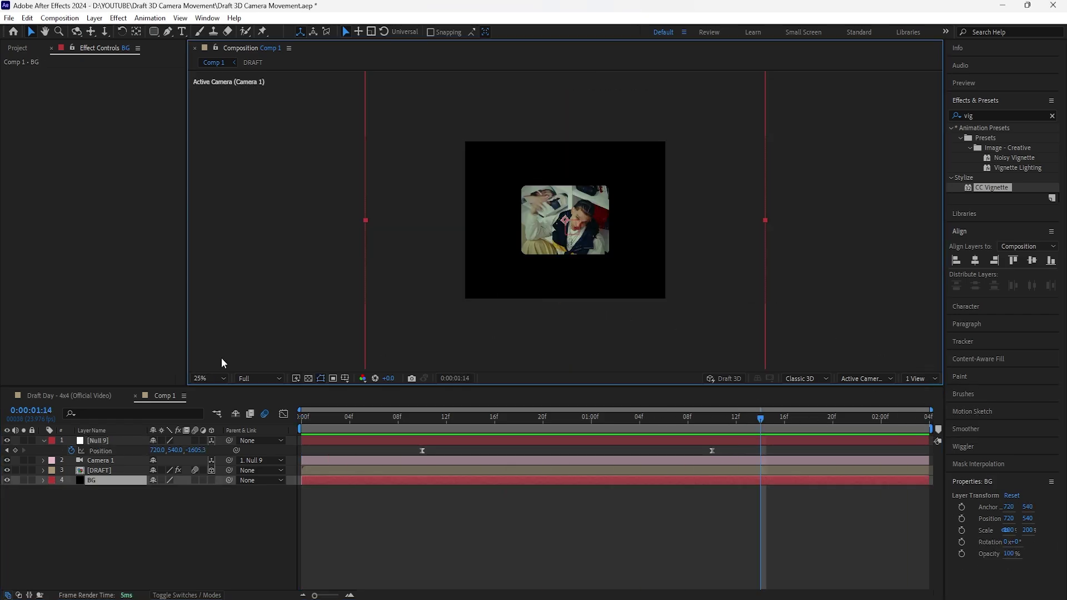
click(216, 378)
click(216, 393)
- At 0:00:00:10, scale the DRAFT layer up to 116% so its rounded edges fall outside the frame
drag(424, 421, 422, 451)
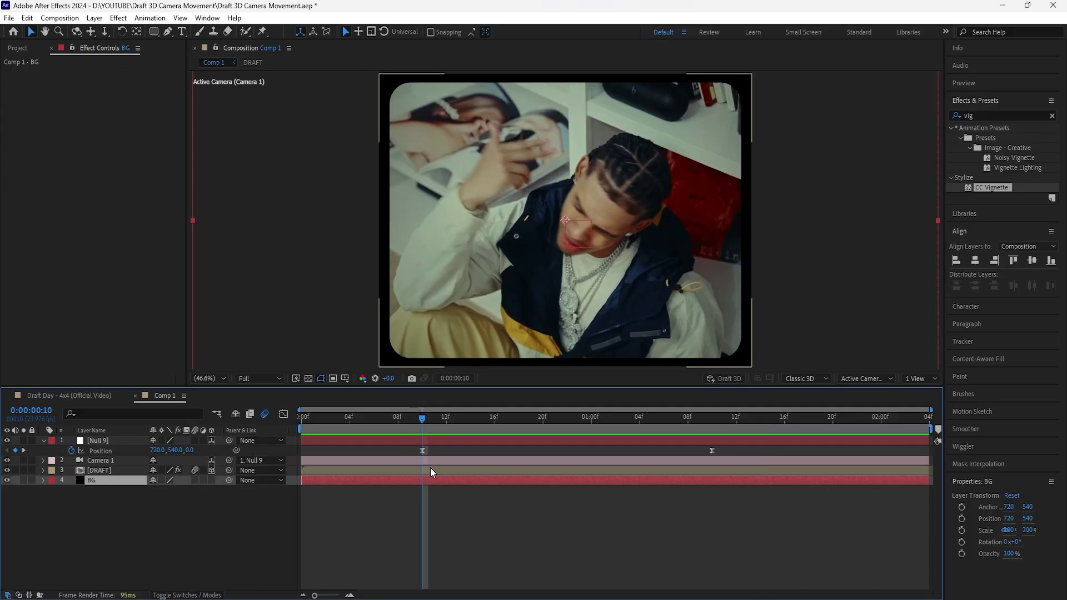
click(124, 471)
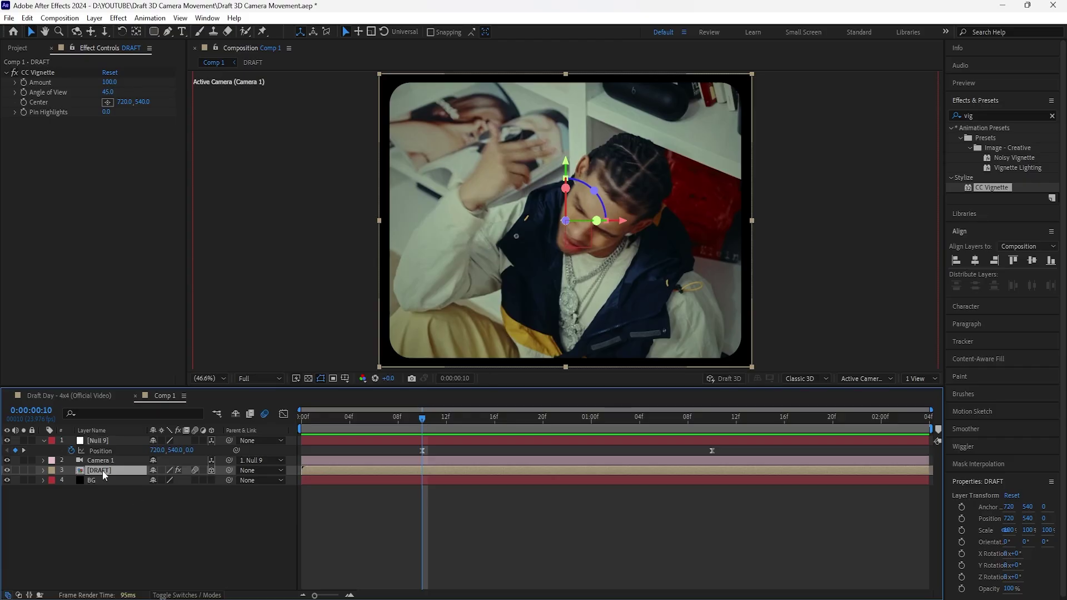
key(s)
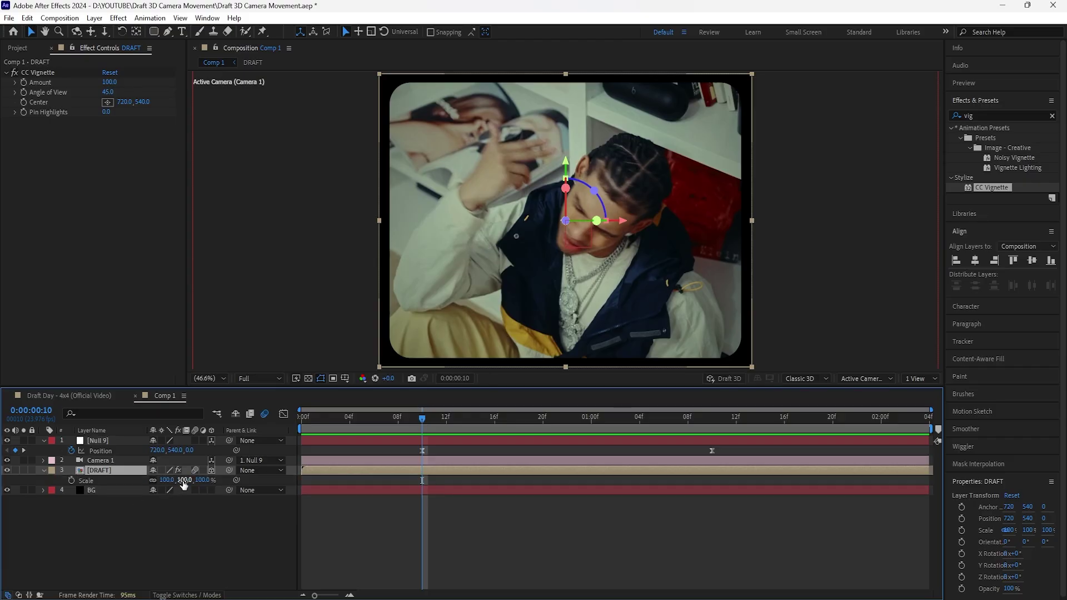
drag(183, 483, 192, 480)
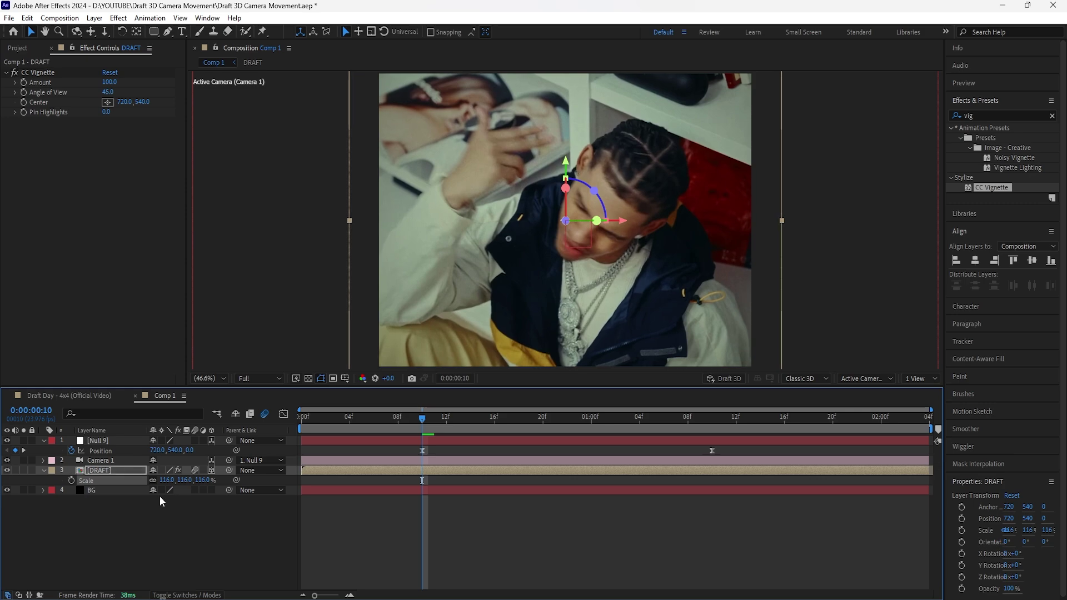
click(45, 471)
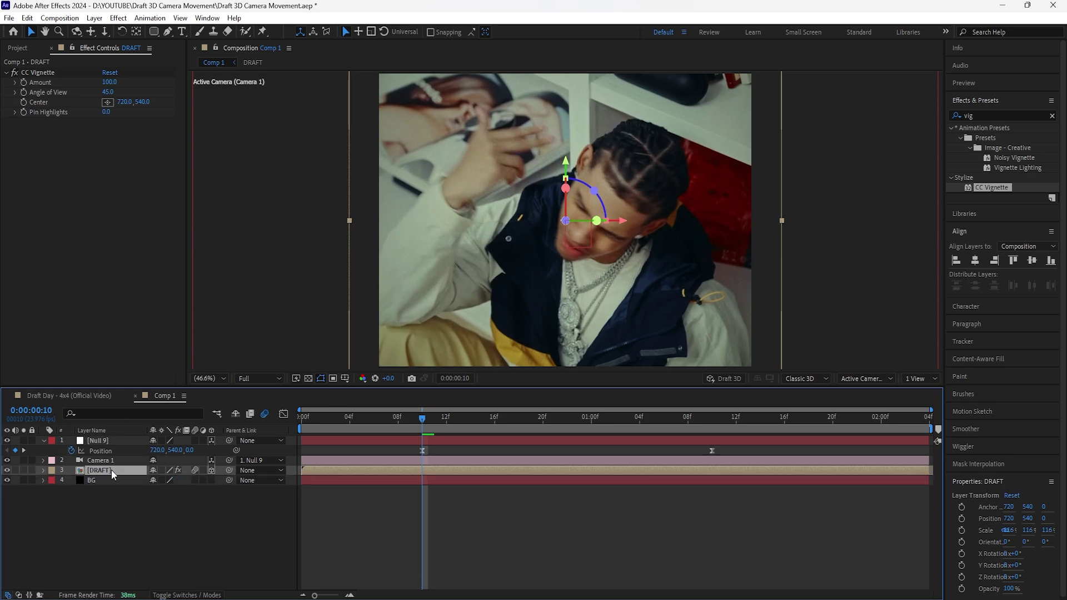
- Keyframe the DRAFT layer's X Rotation at 0:00:00:10 and set it to -70° at 0:00:01:06
key(r)
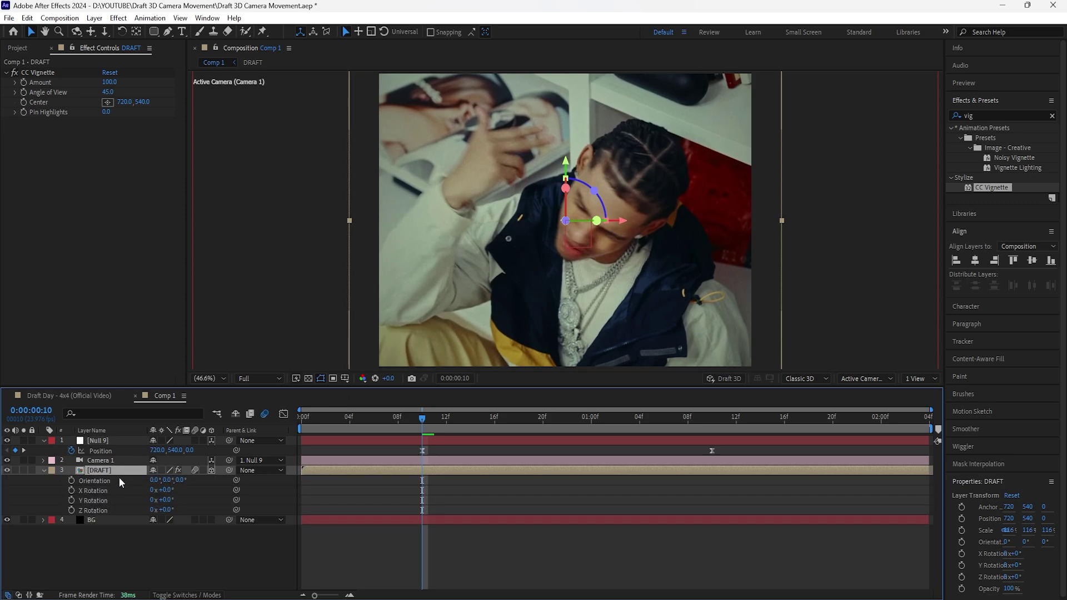
click(71, 490)
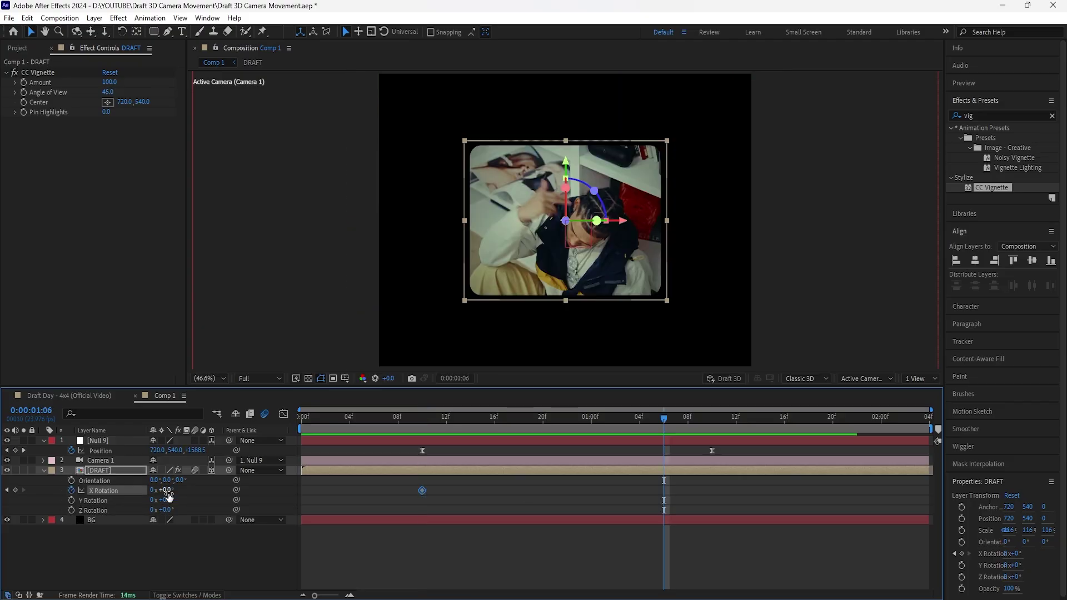
click(166, 491)
text(-70)
key(Return)
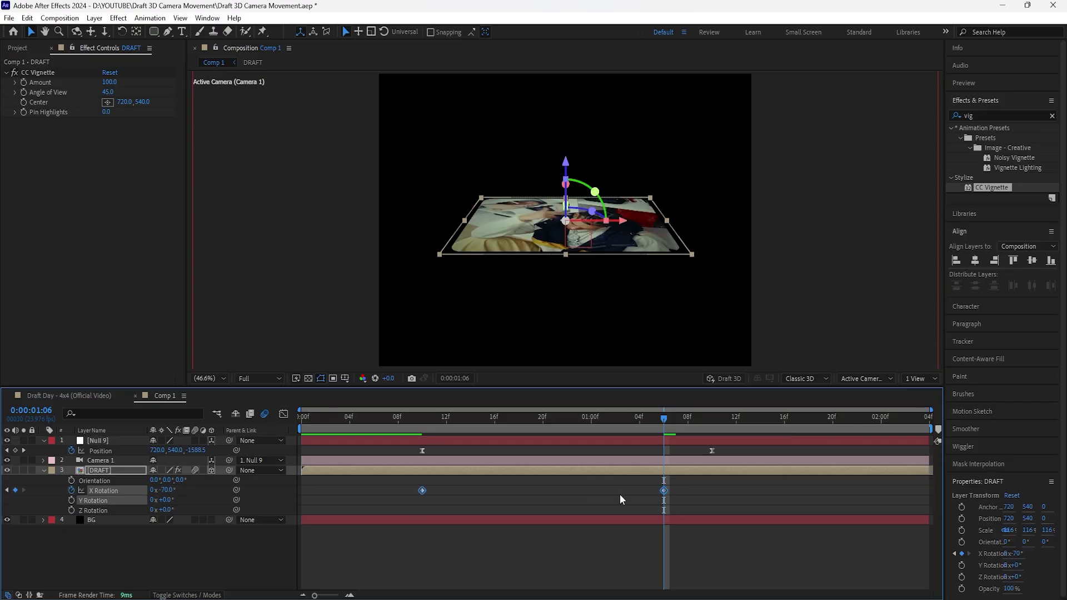
- Easy Ease both X Rotation keyframes and lengthen the last one's incoming influence in the speed graph
right_click(665, 491)
drag(675, 489, 401, 493)
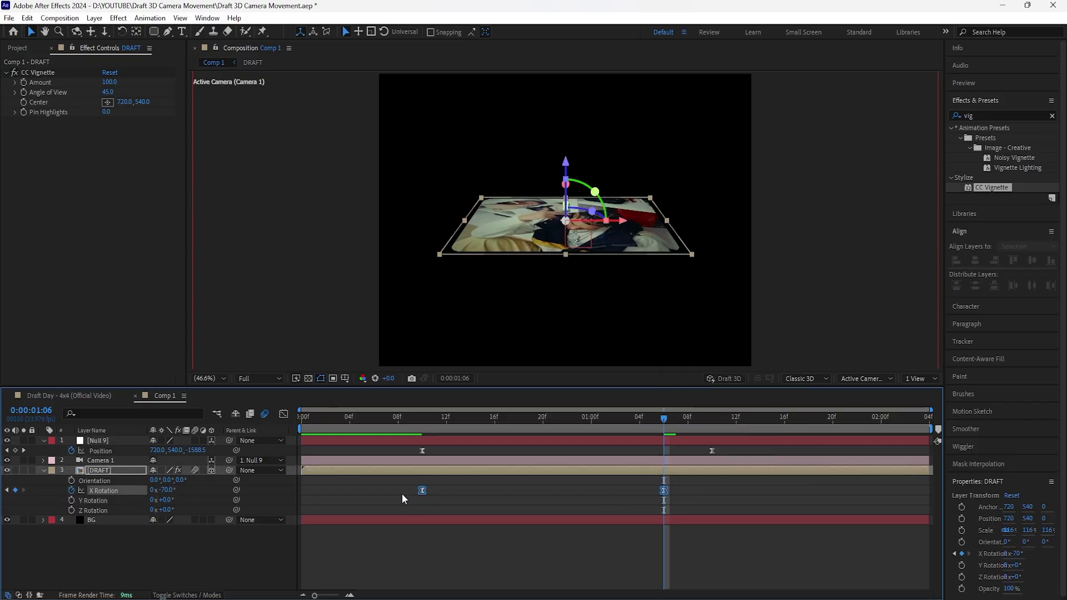
key(F9)
key(shift+F3)
drag(651, 448, 538, 449)
key(shift+F3)
- Preview the combined camera pull-back and layer tilt from the start of the composition
drag(428, 422, 300, 426)
key(space)
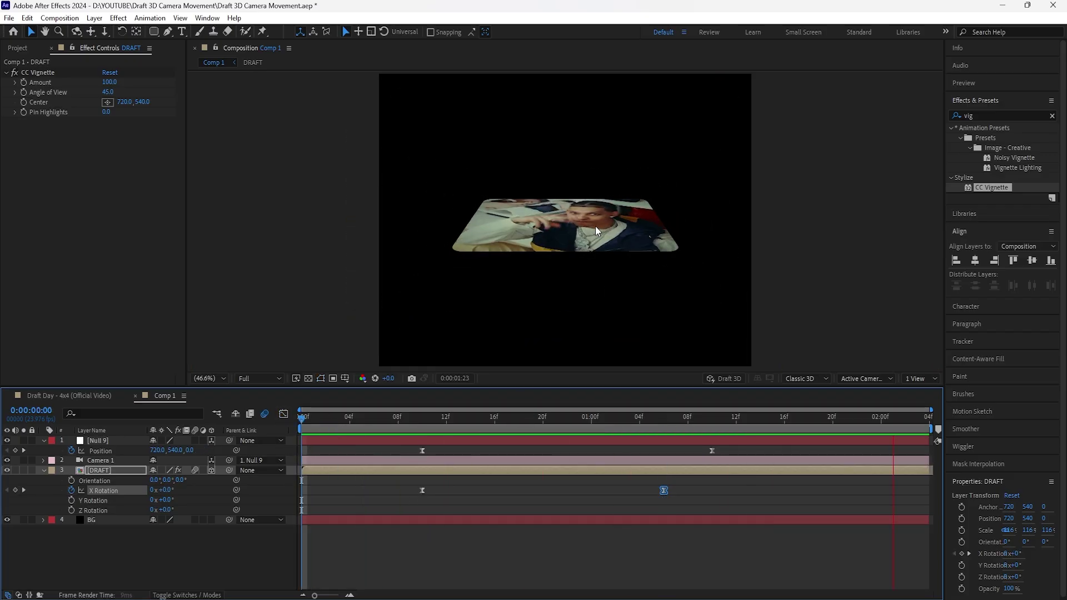
key(space)
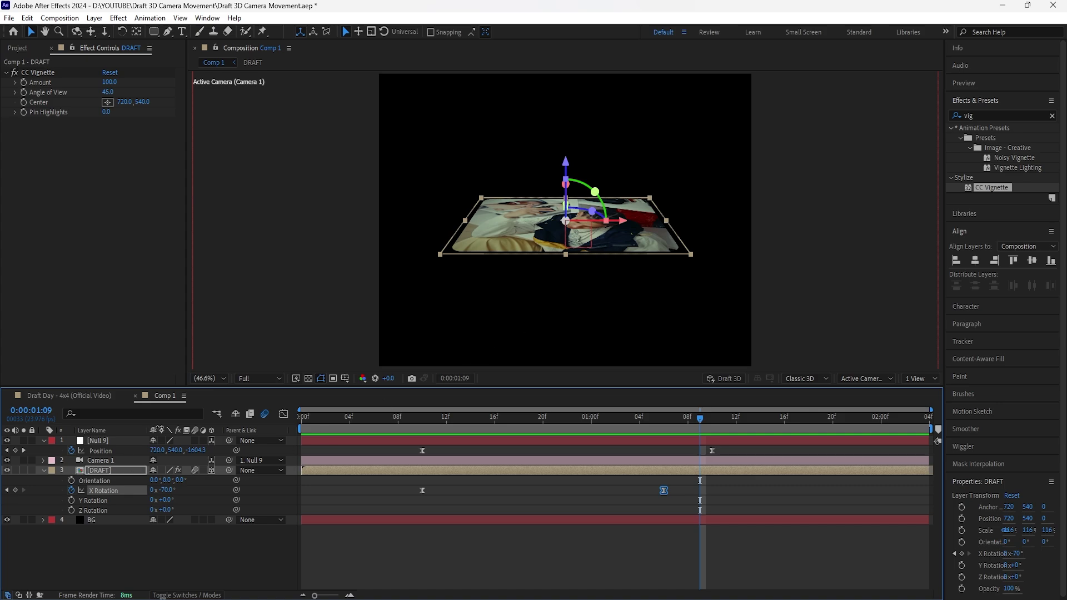
- Set the null's Y position to 470 at its 0:00:01:10 keyframe, temporarily showing the proportional grid as a guide
click(346, 377)
click(399, 405)
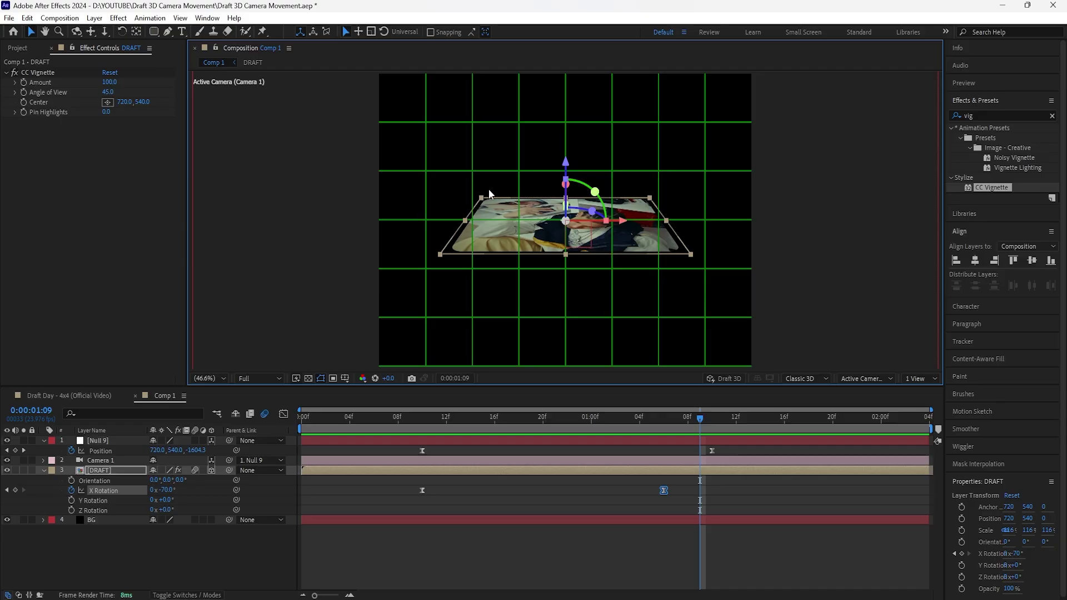
click(139, 441)
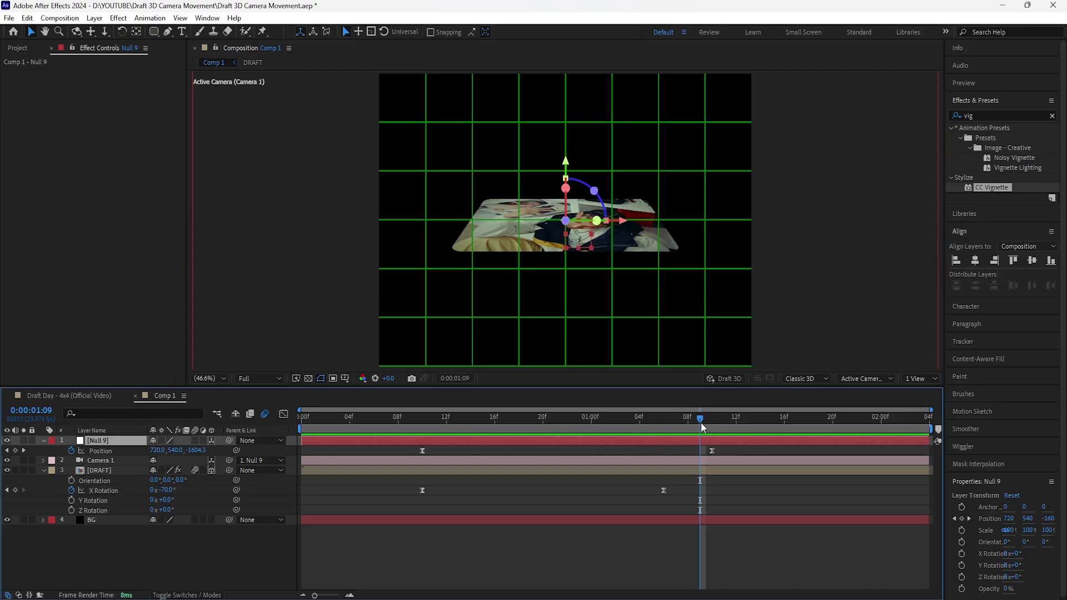
drag(702, 424, 712, 425)
click(712, 451)
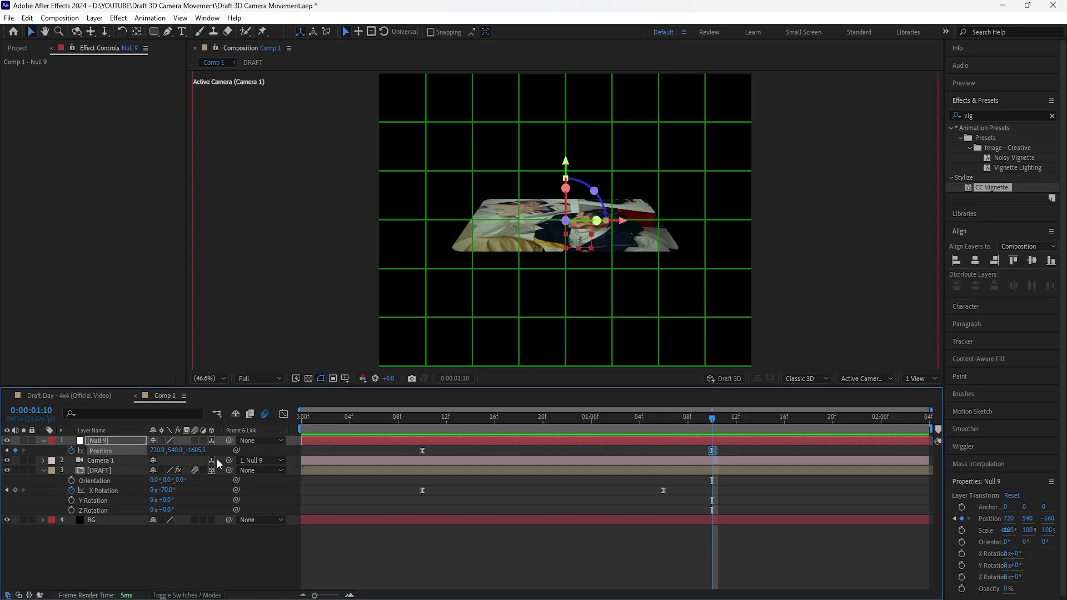
drag(179, 452, 137, 454)
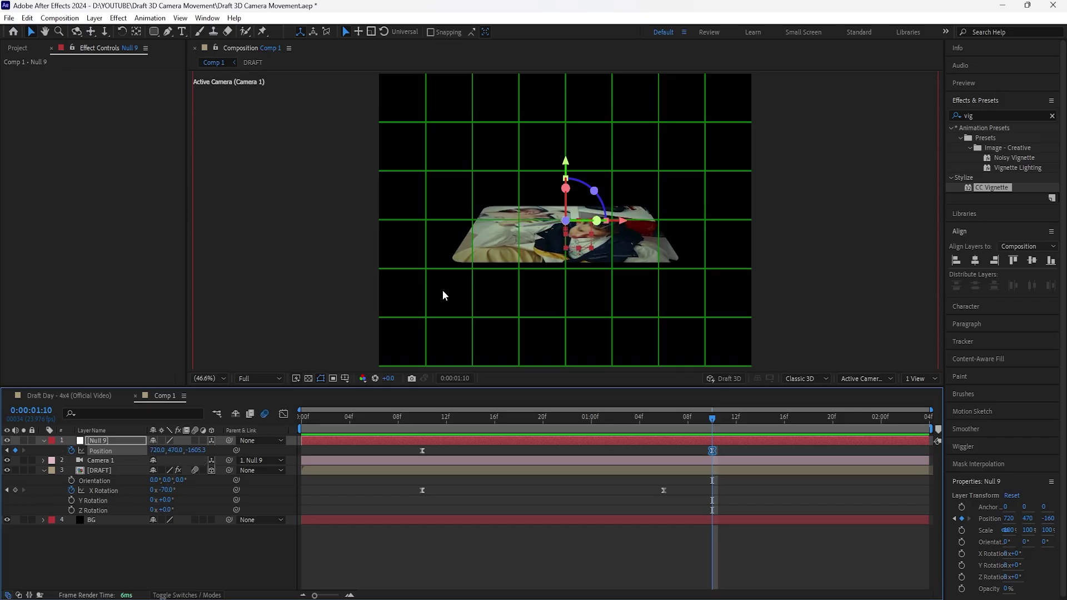
click(348, 378)
click(388, 404)
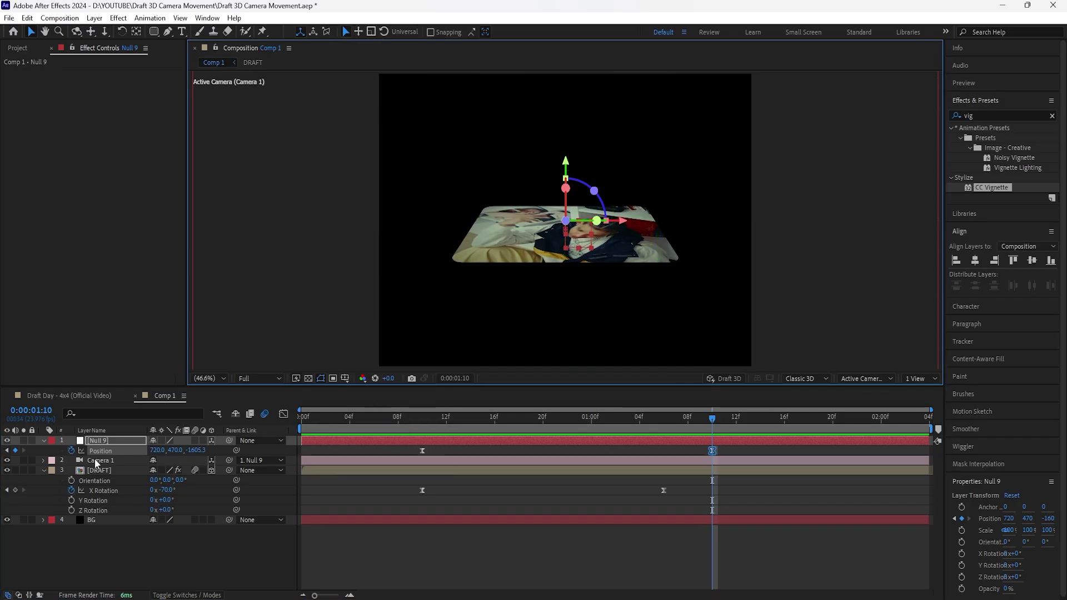
- Add a text layer reading "DRAFT DAY" directly above the DRAFT layer and open the character settings
click(99, 470)
right_click(206, 536)
click(371, 392)
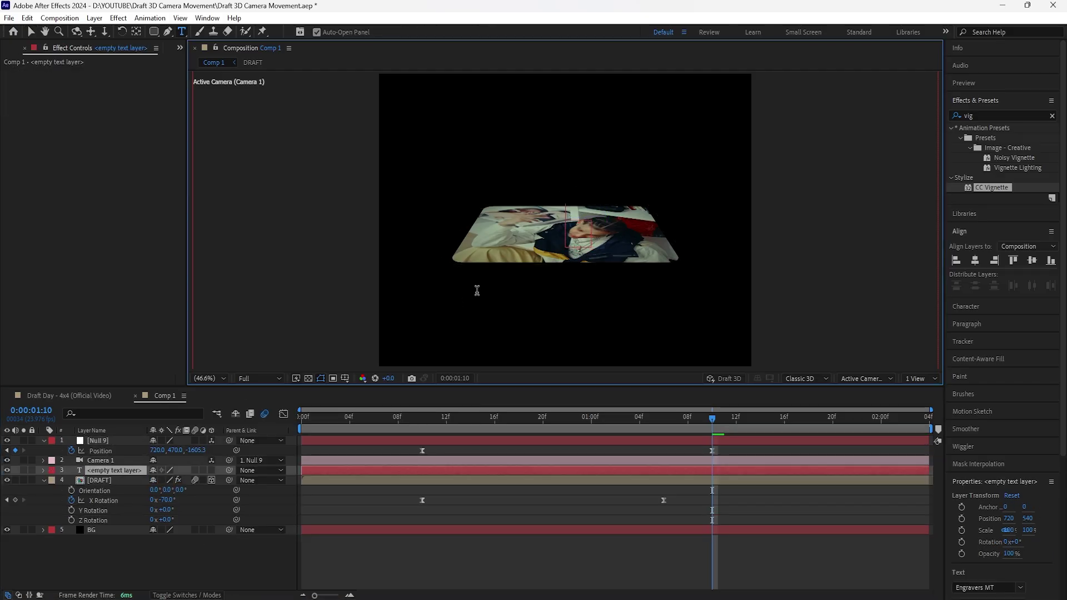
text(DRAFT)
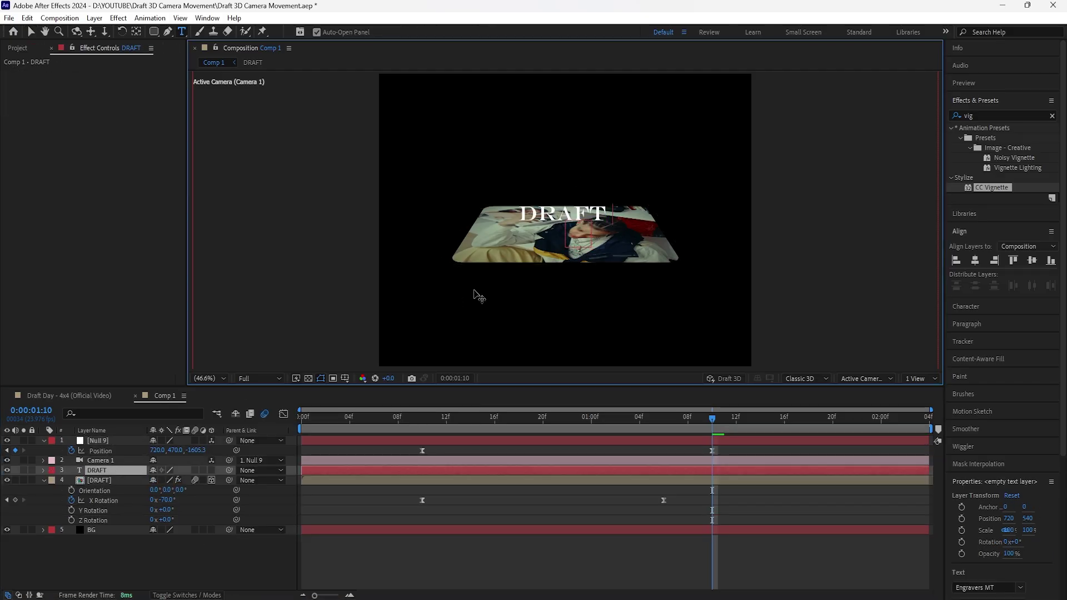
text( DAY)
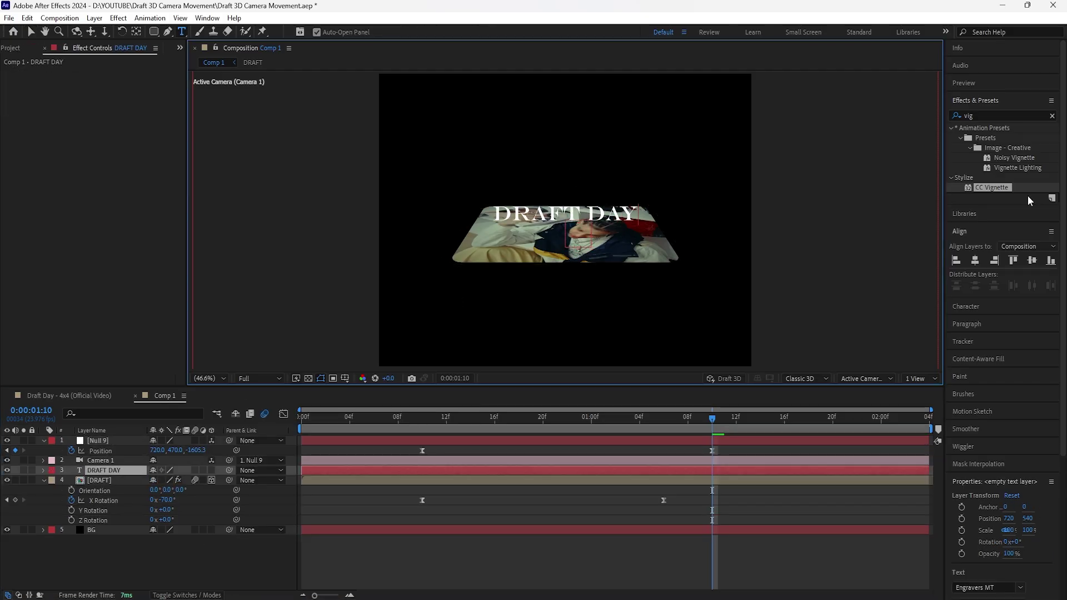
click(984, 306)
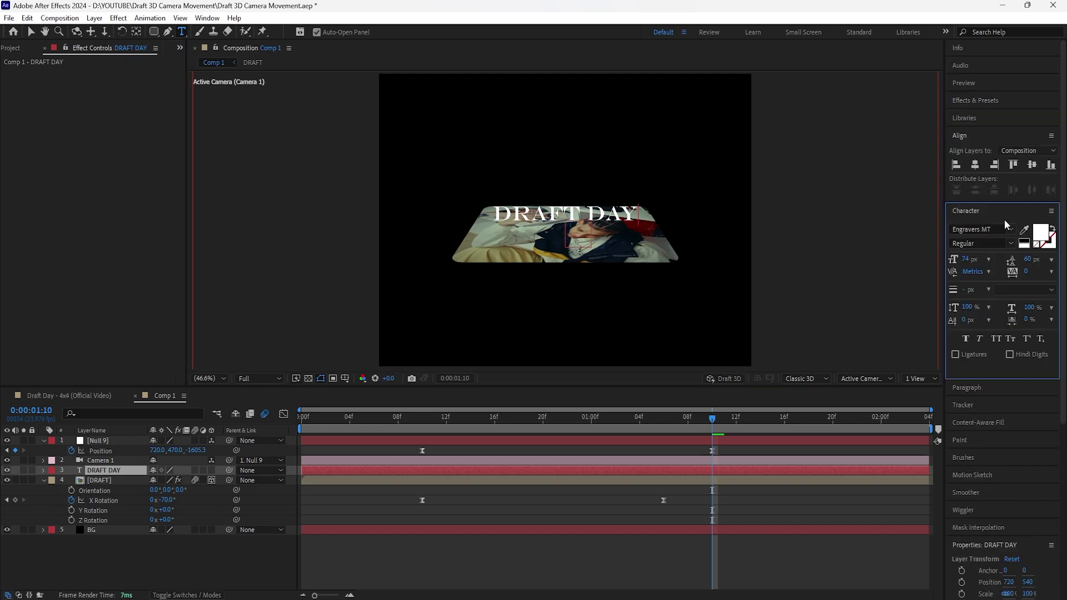
- Centre the anchor point of the DRAFT DAY text layer on its content
click(108, 470)
click(108, 471)
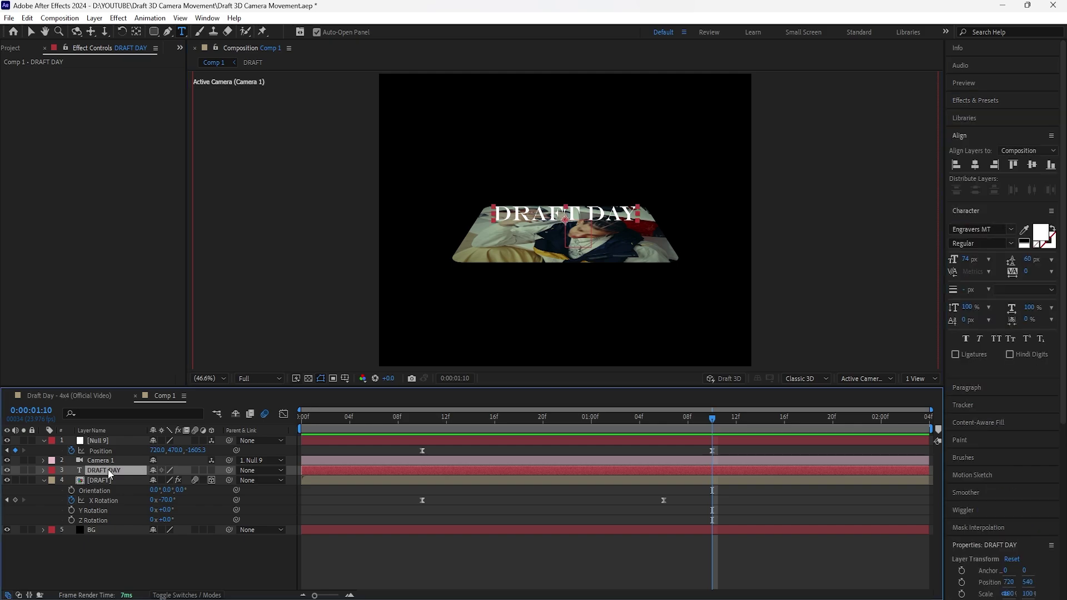
key(v)
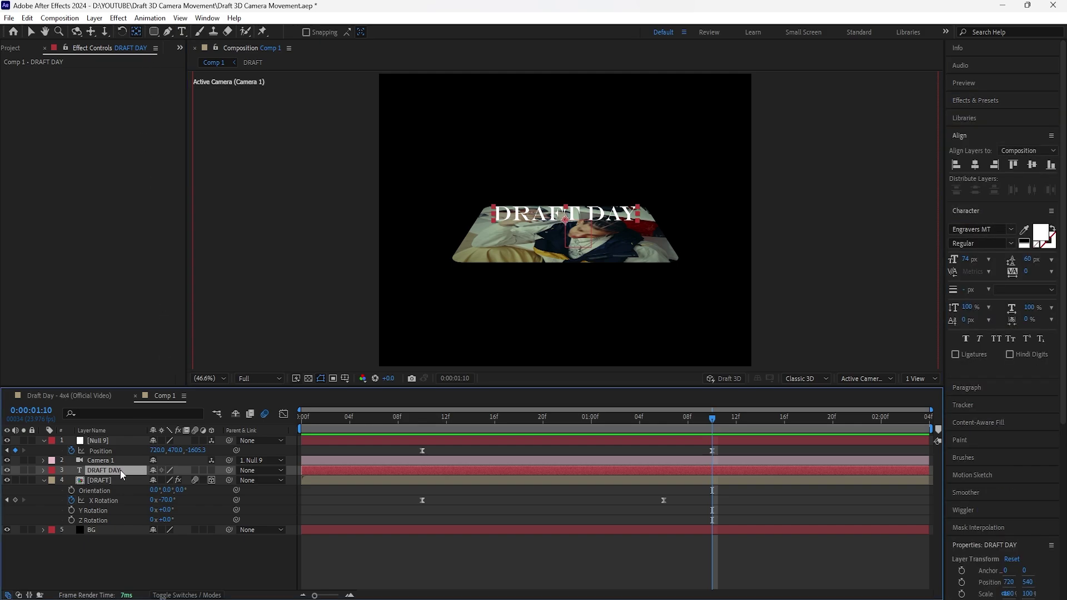
double_click(139, 32)
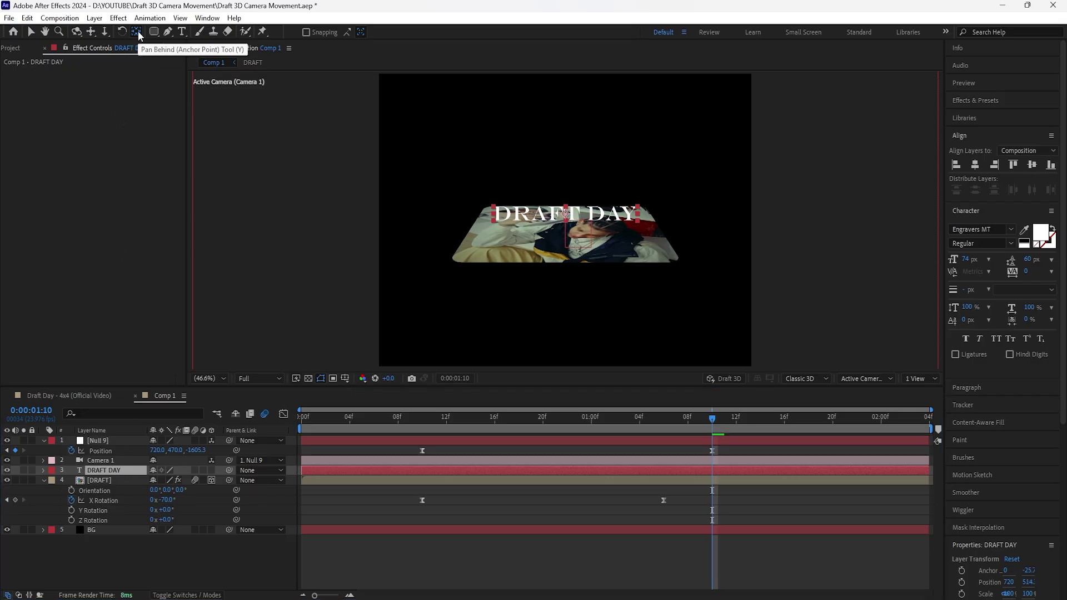
- Make the DRAFT DAY text a 3D layer and enable its motion blur
click(212, 470)
click(195, 470)
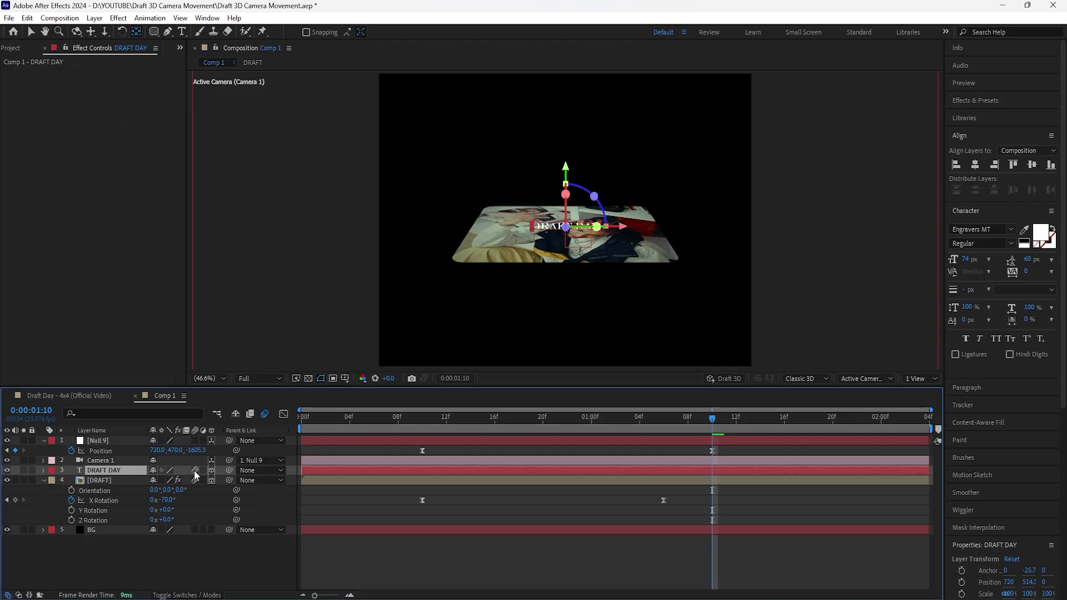
- Scale the DRAFT DAY text layer to 210% and hide the DRAFT footage layer
key(v)
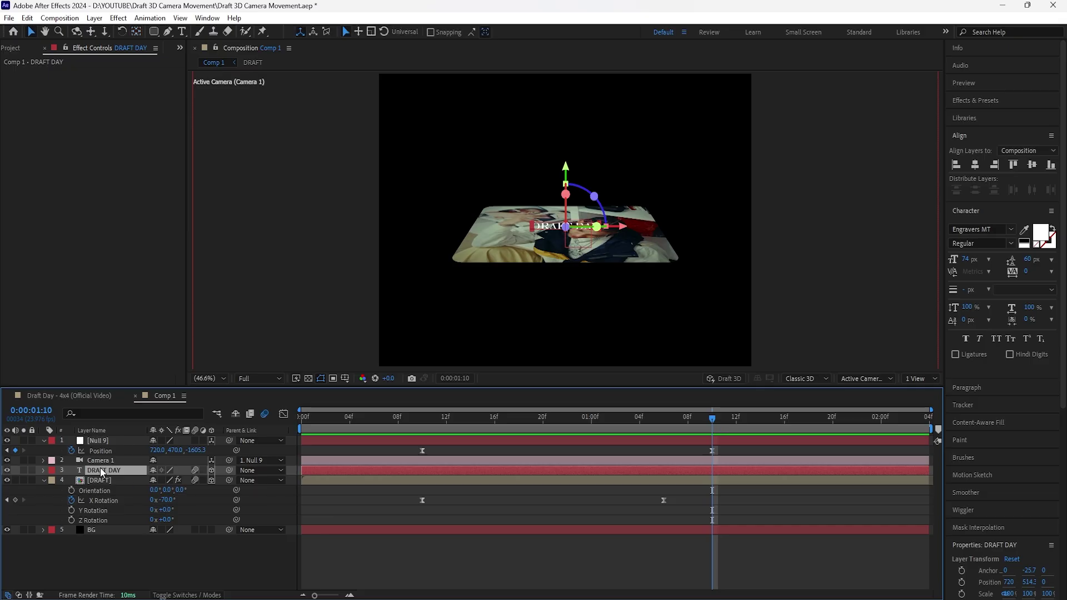
key(s)
drag(197, 480, 262, 497)
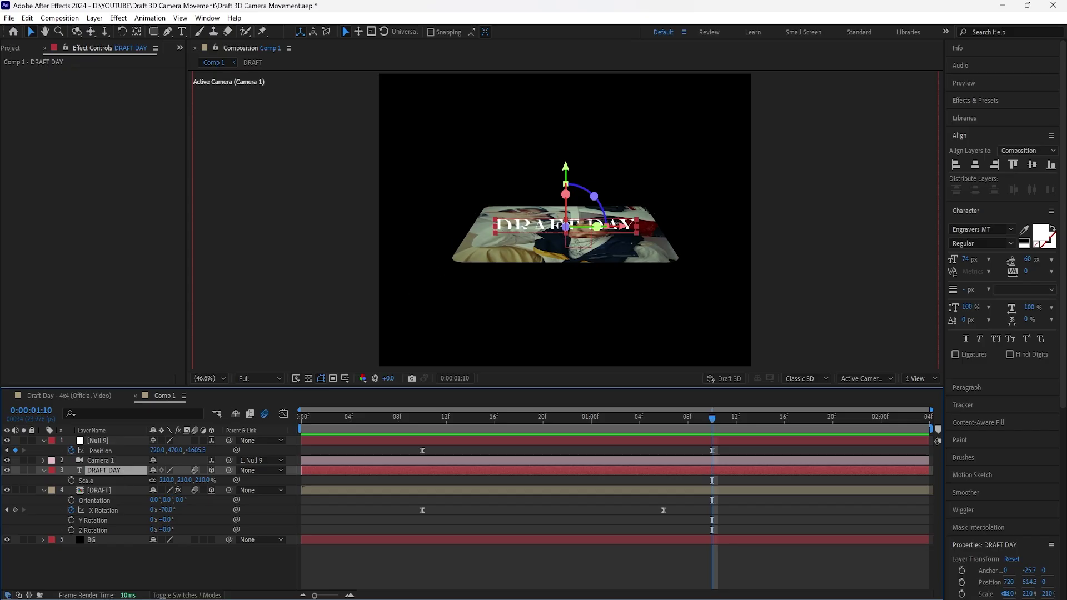
click(106, 491)
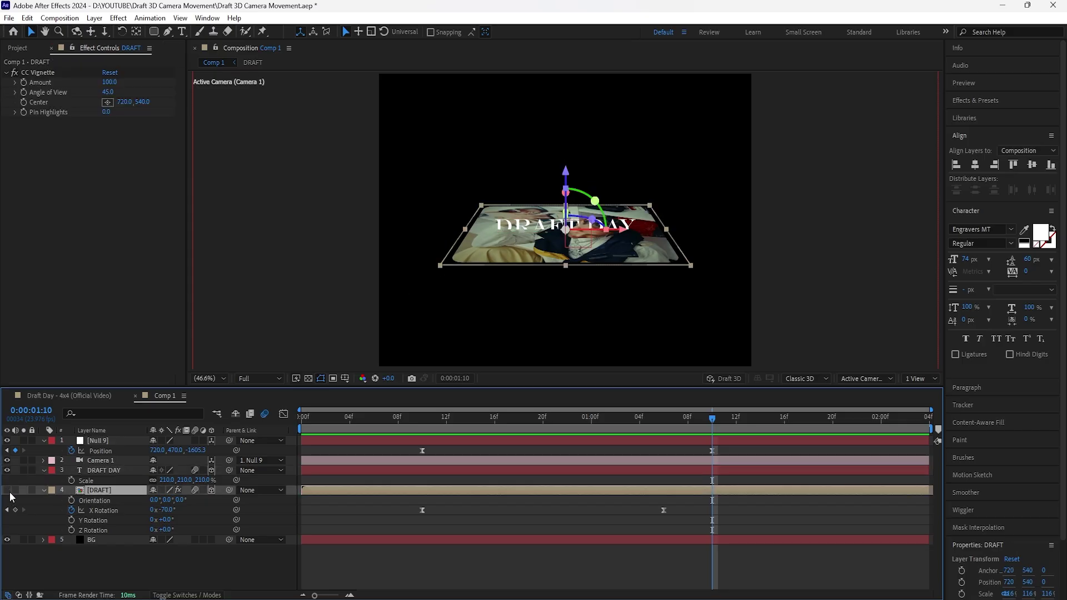
- Add an Opacity text animator to the DRAFT DAY layer and set its opacity to 0%
click(118, 472)
click(43, 470)
click(44, 470)
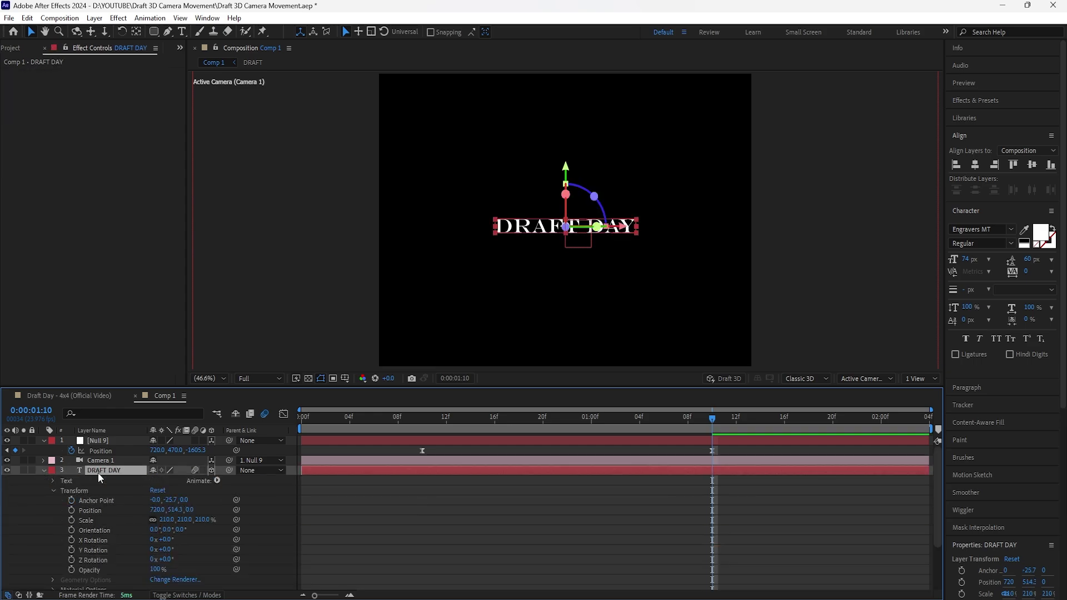
click(217, 481)
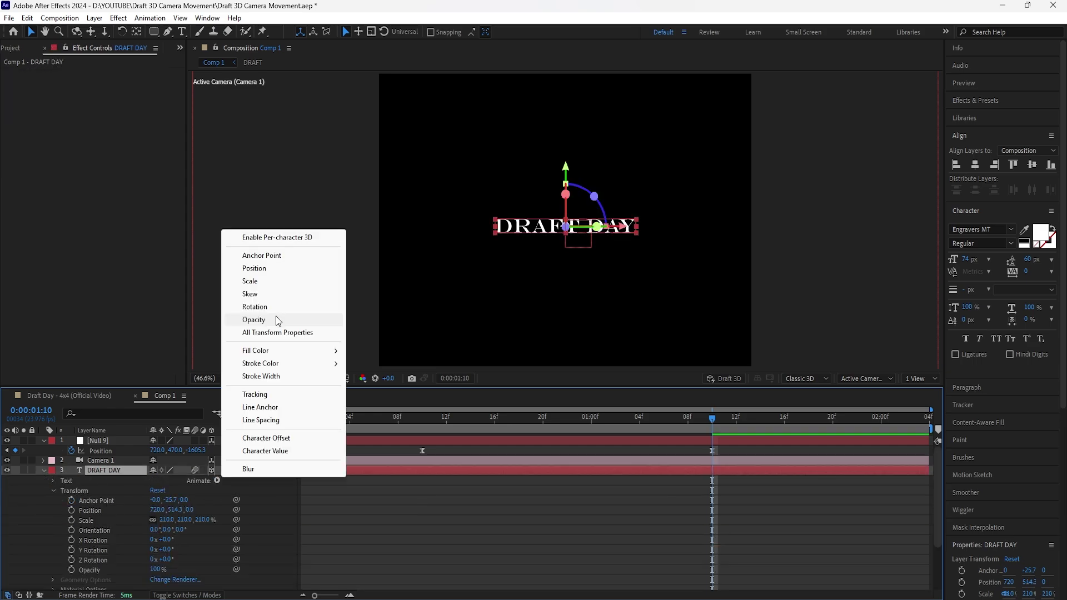
click(254, 319)
drag(158, 540, 29, 540)
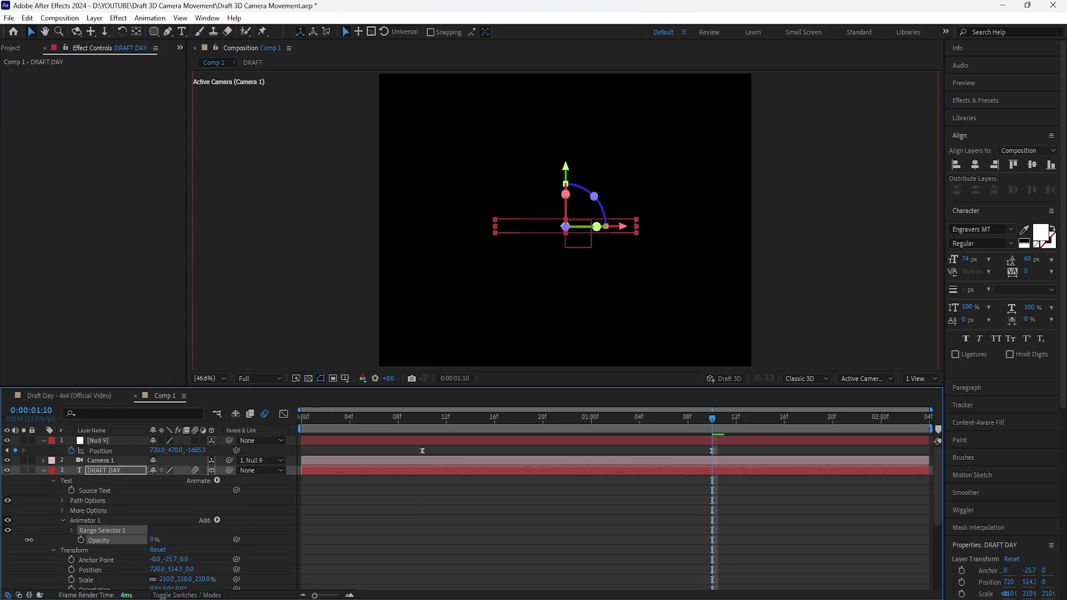
- Keyframe the text animator's Range Selector Start at 0% at 0:00:00:10, in line with the null's first keyframe
click(72, 531)
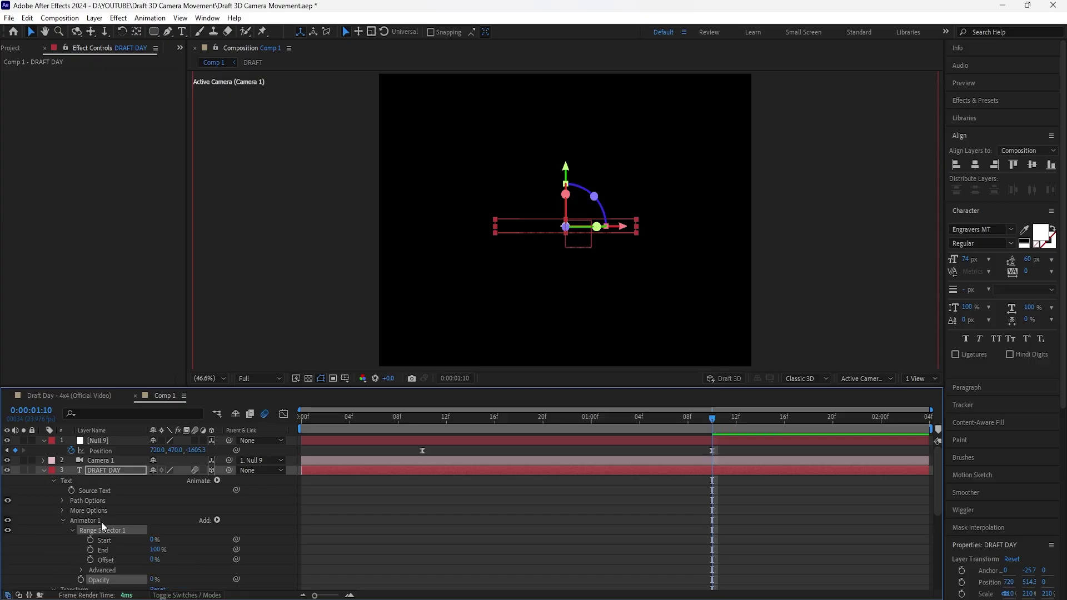
drag(155, 540, 188, 542)
drag(707, 423, 435, 445)
click(422, 450)
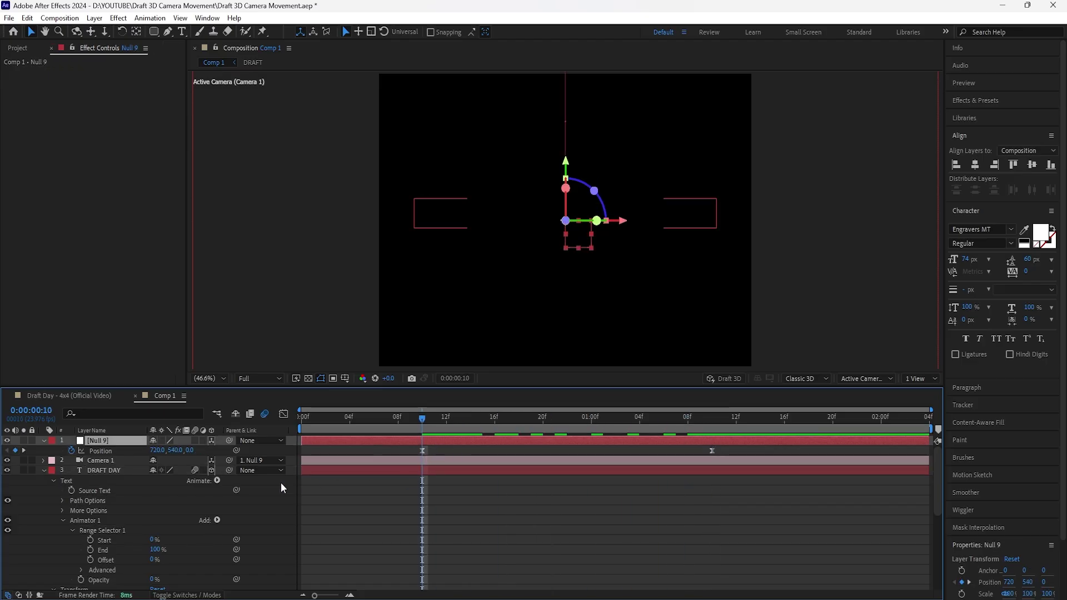
click(90, 539)
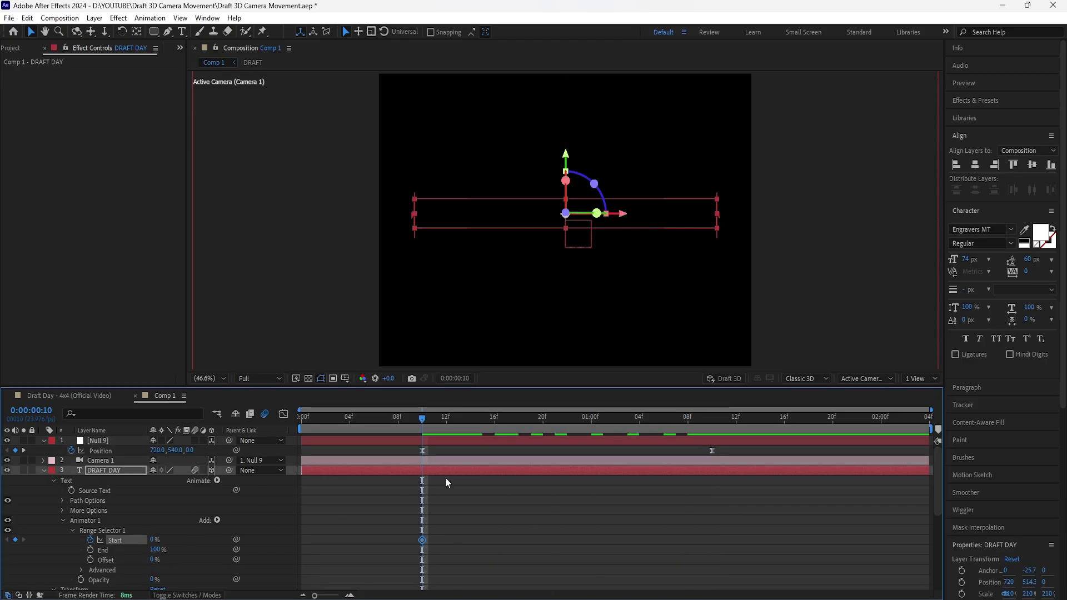
- Show only the text layer's keyframed properties and set Range Selector Start to 100% at 0:00:01:06
click(462, 472)
key(u)
key(u)
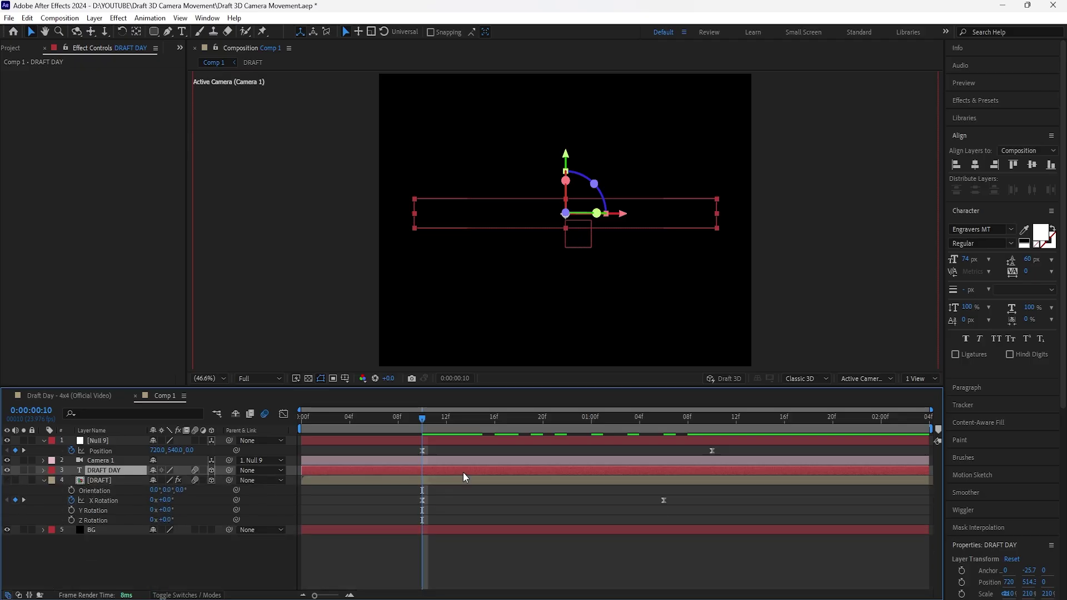
key(u)
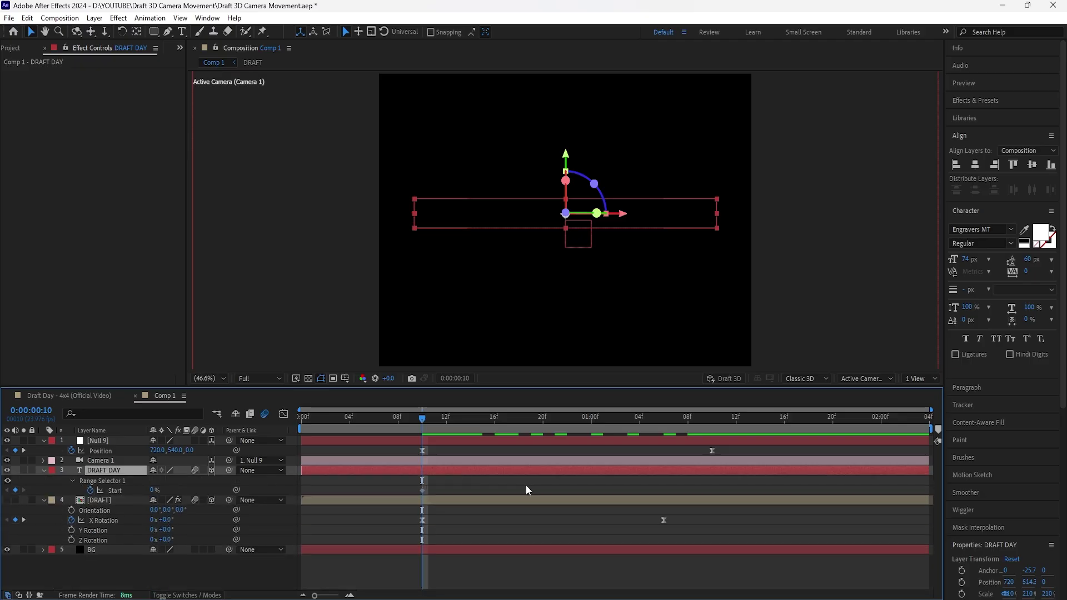
key(k)
drag(154, 491, 461, 491)
- Easy-ease both Range Selector Start keyframes, lengthen the last one's ease in the speed graph, and preview the text reveal
drag(671, 485, 417, 492)
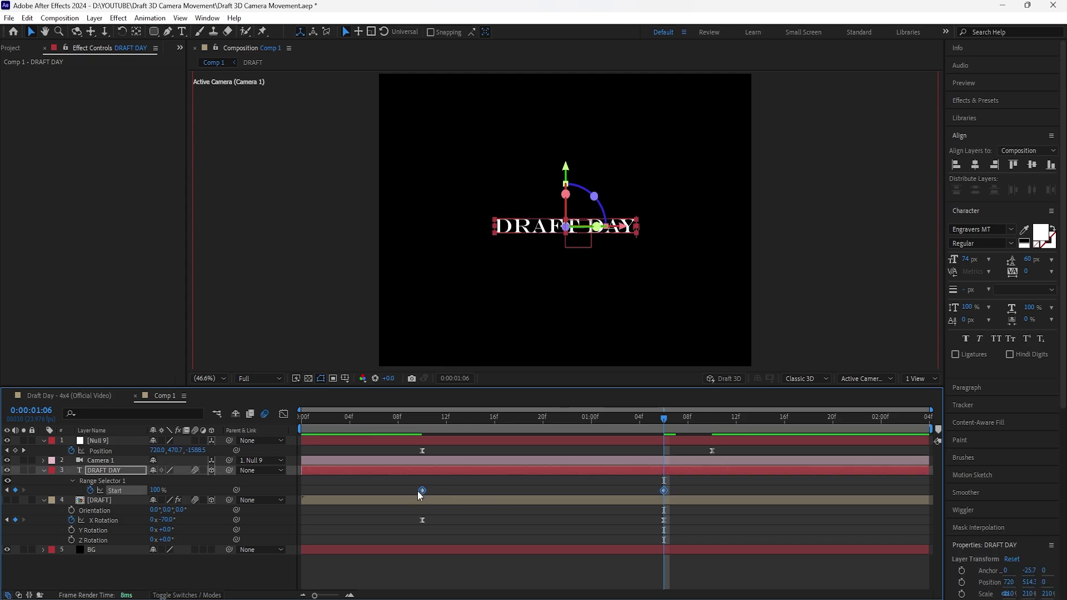
key(F9)
key(shift+F3)
drag(624, 563, 548, 563)
key(shift+F3)
drag(662, 420, 419, 442)
key(space)
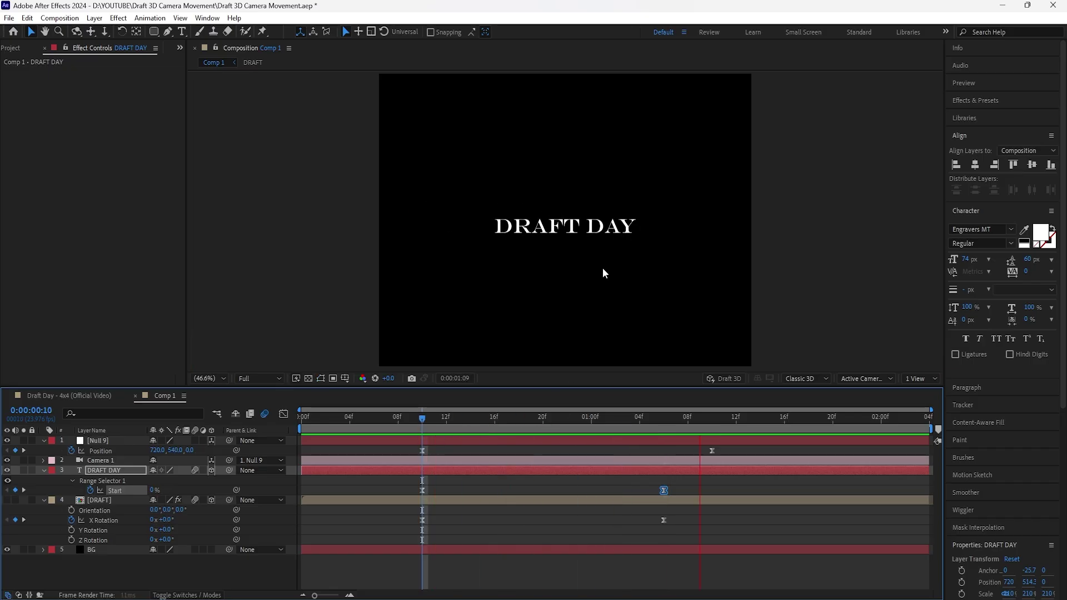
key(space)
- Trim the DRAFT DAY layer to start at 0:00:00:10 and make the DRAFT footage layer visible again
mouse_move(667, 424)
mouse_down()
mouse_move(453, 435)
mouse_move(652, 434)
mouse_up()
key(j)
drag(303, 470, 423, 470)
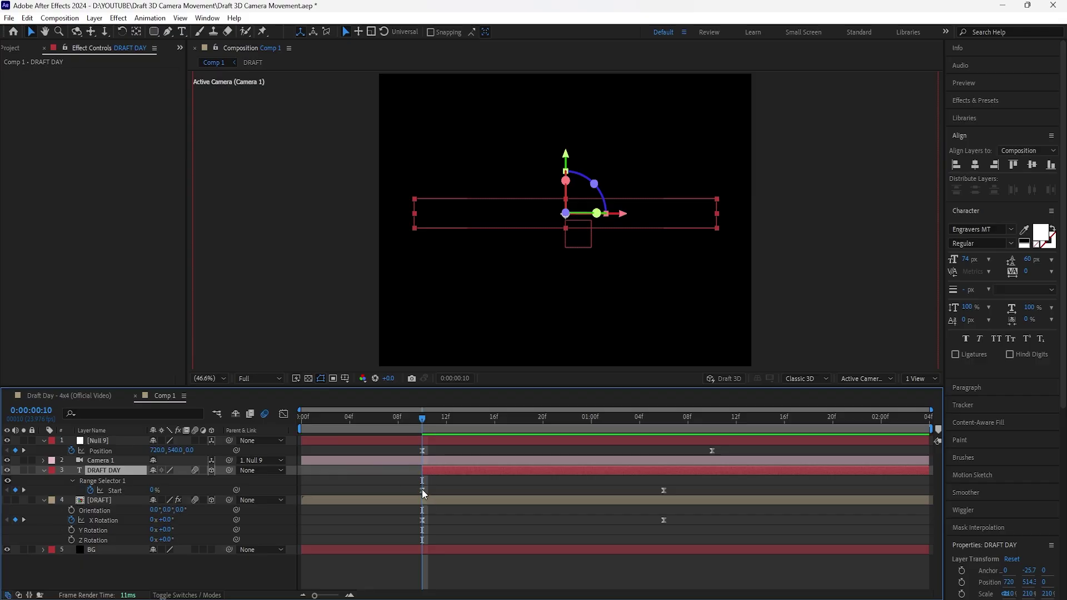
drag(422, 421, 294, 433)
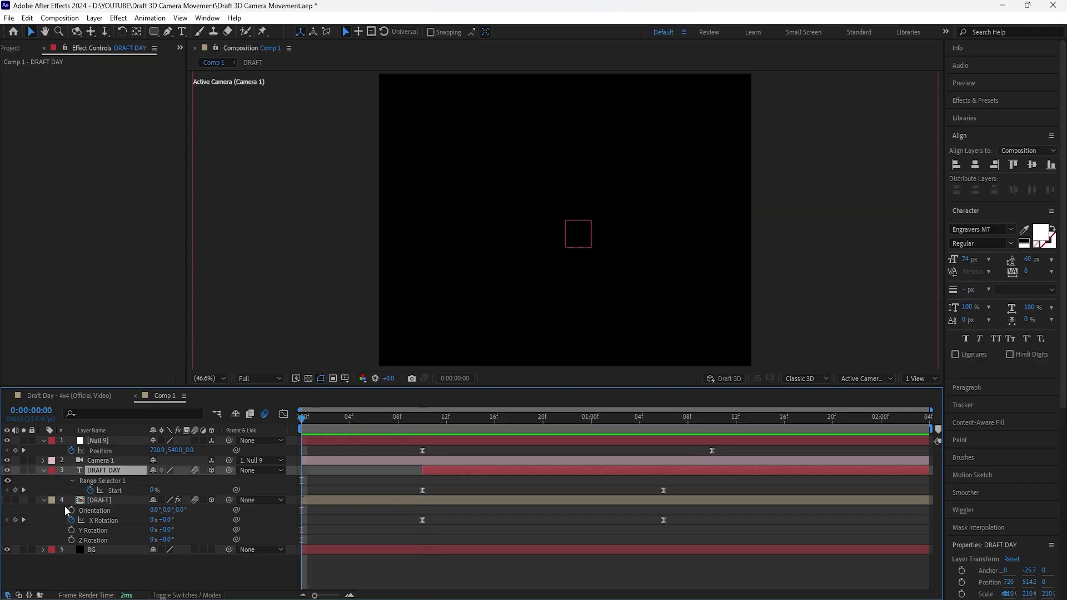
click(6, 499)
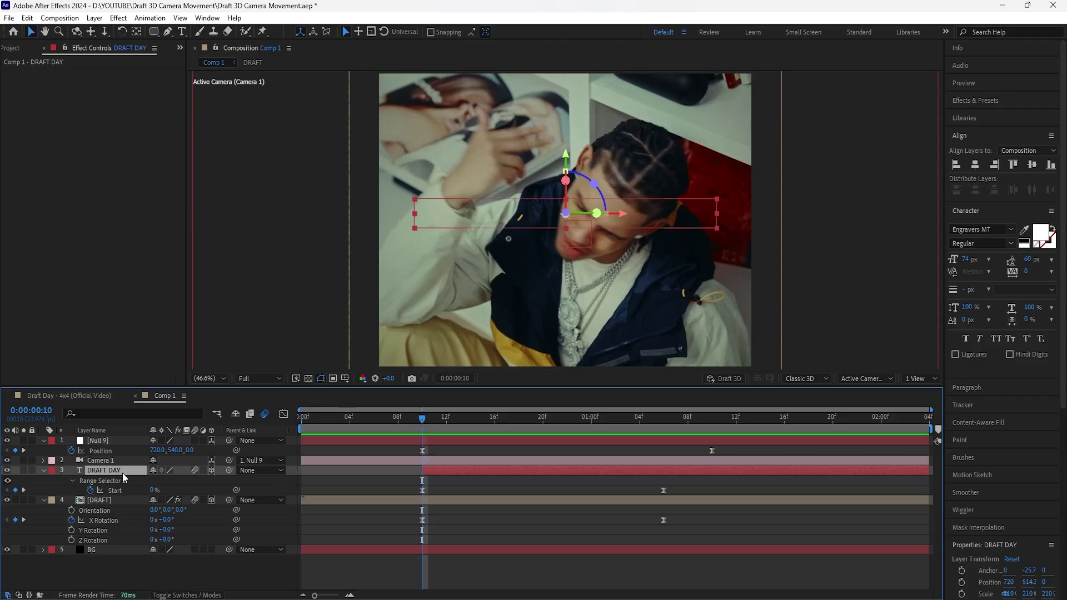
- Raise the DRAFT DAY text above the frame to Y position -165.7 and keyframe its Position at 0:00:00:10
key(p)
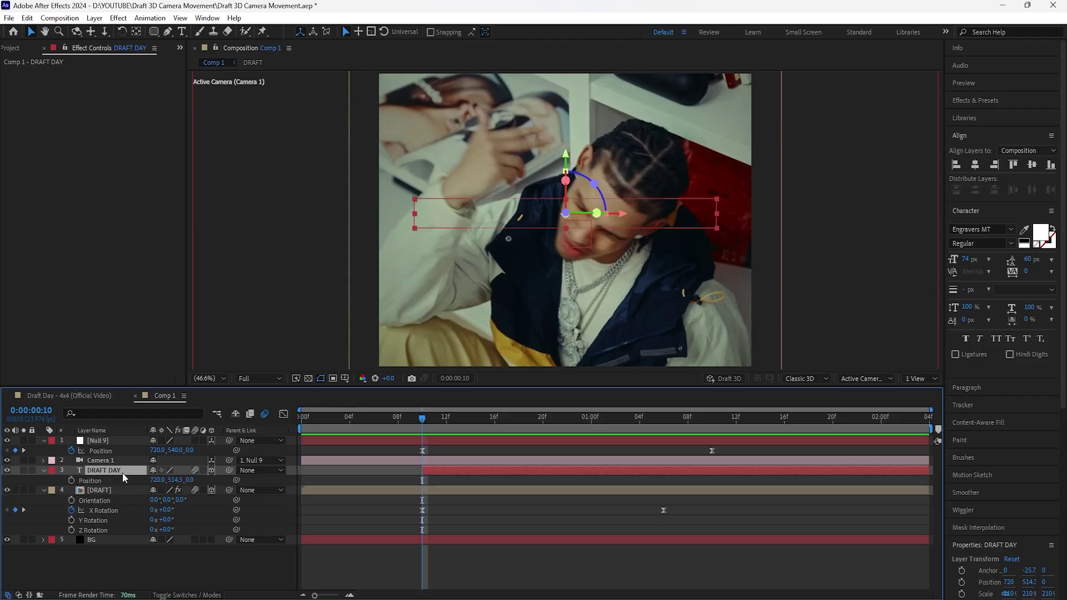
key(shift+r)
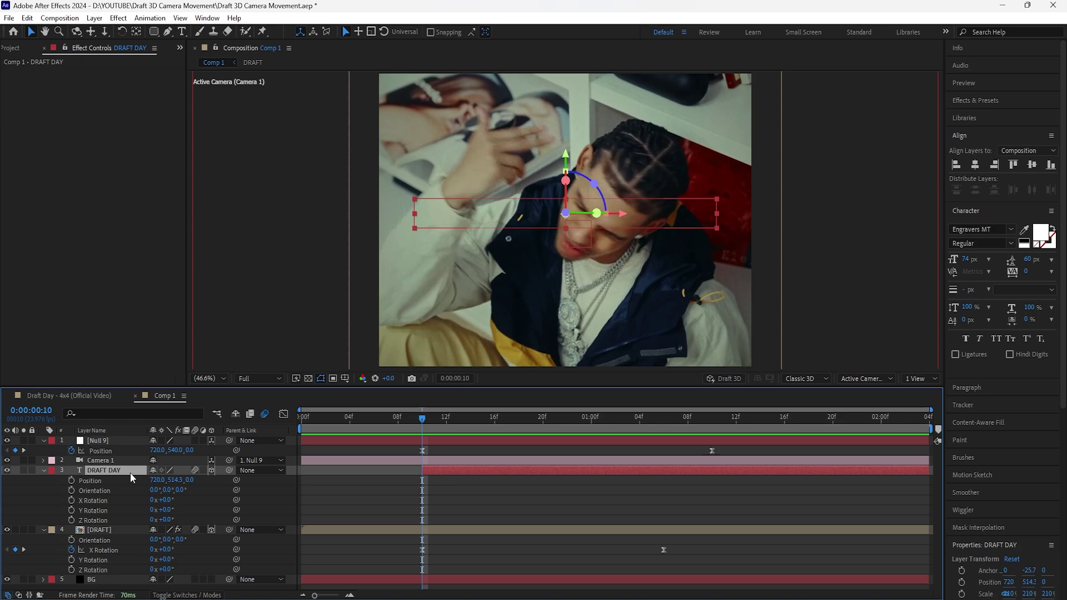
key(comma)
key(comma)
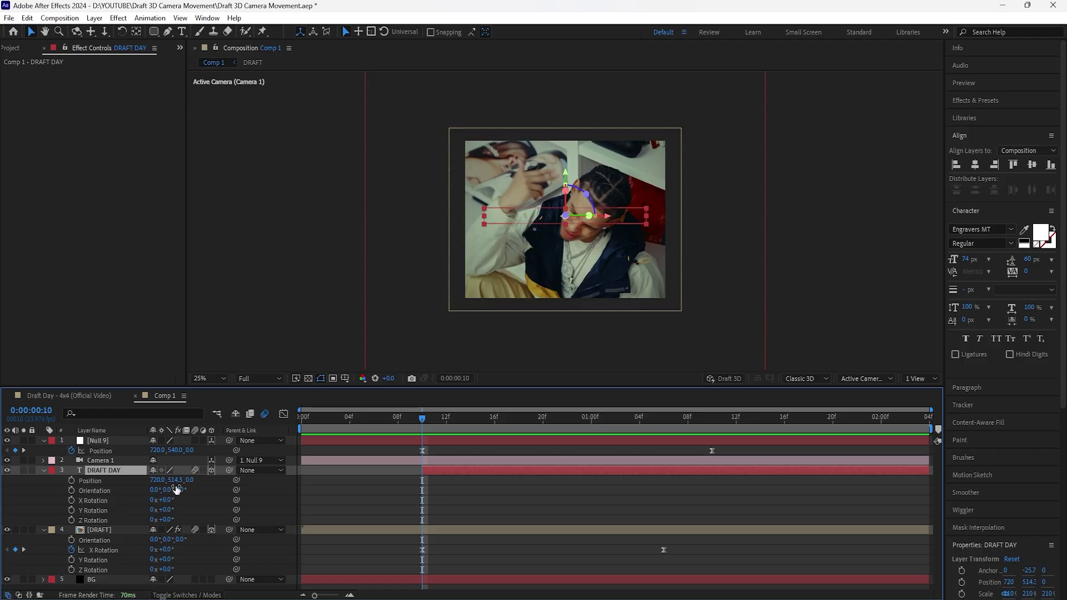
drag(175, 480, 98, 453)
click(72, 481)
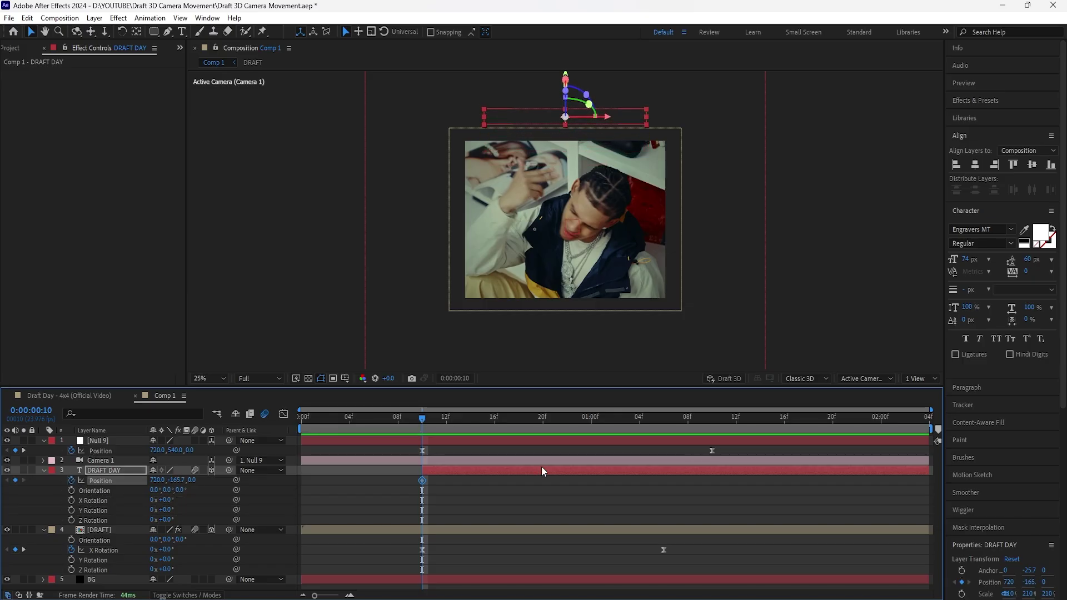
- Set the DRAFT DAY text's Y position to 259.3 at 0:00:01:06, just above the tilted footage
key(k)
click(209, 378)
click(214, 399)
drag(164, 481, 416, 476)
- Ease the text's two Position keyframes and lengthen the last one's ease in the speed graph
drag(674, 479, 405, 492)
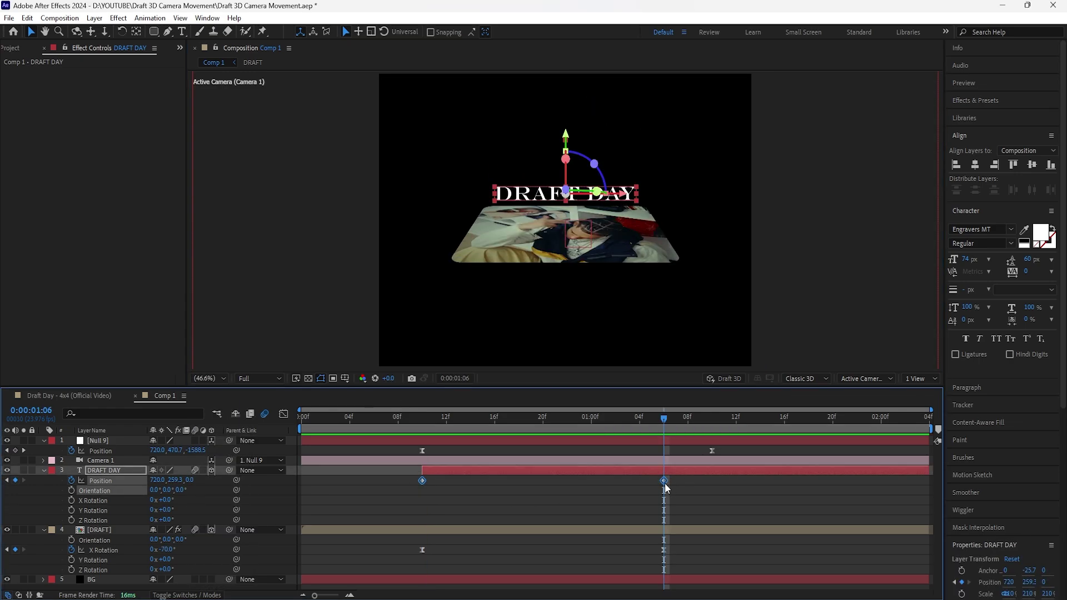
click(284, 414)
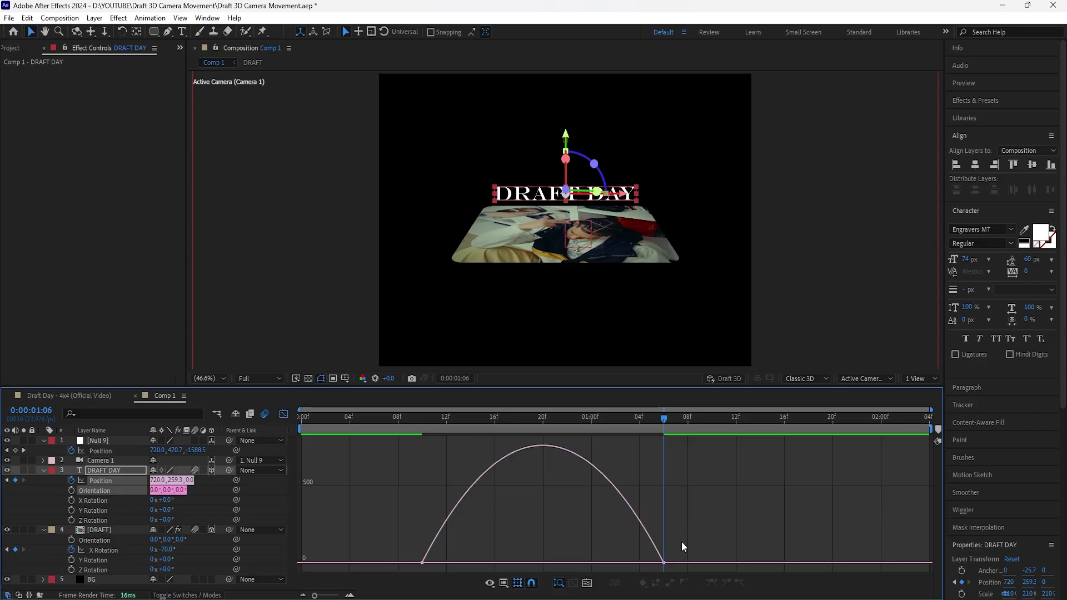
click(663, 562)
drag(623, 562, 462, 521)
drag(663, 419, 425, 482)
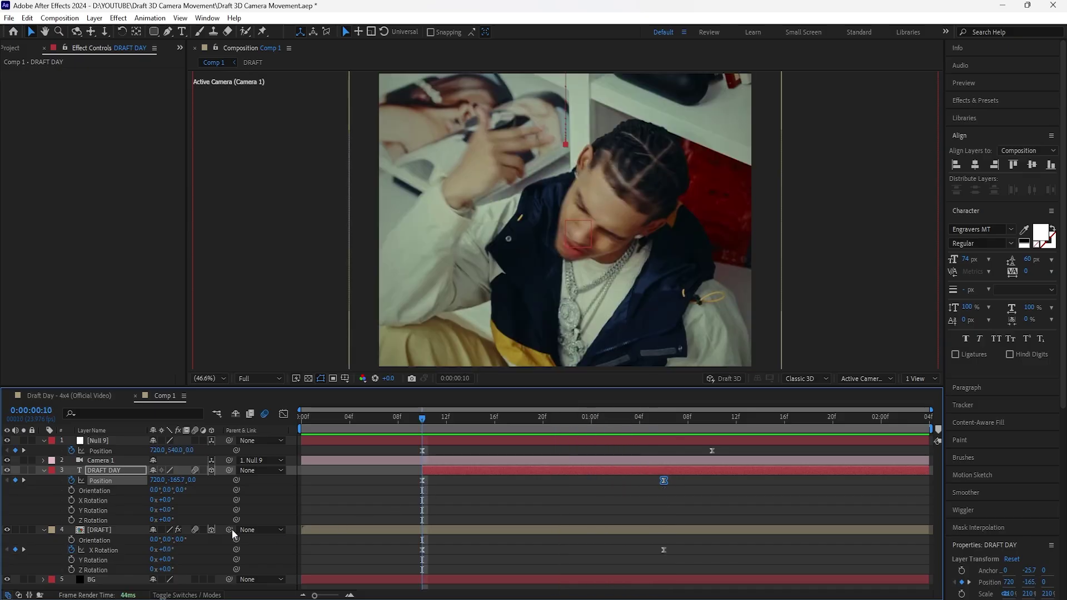
- Set the DRAFT DAY text's X Rotation to 90° and keyframe it at 0:00:00:10
click(167, 500)
text(90)
key(Return)
scroll(542, 118, down, 2)
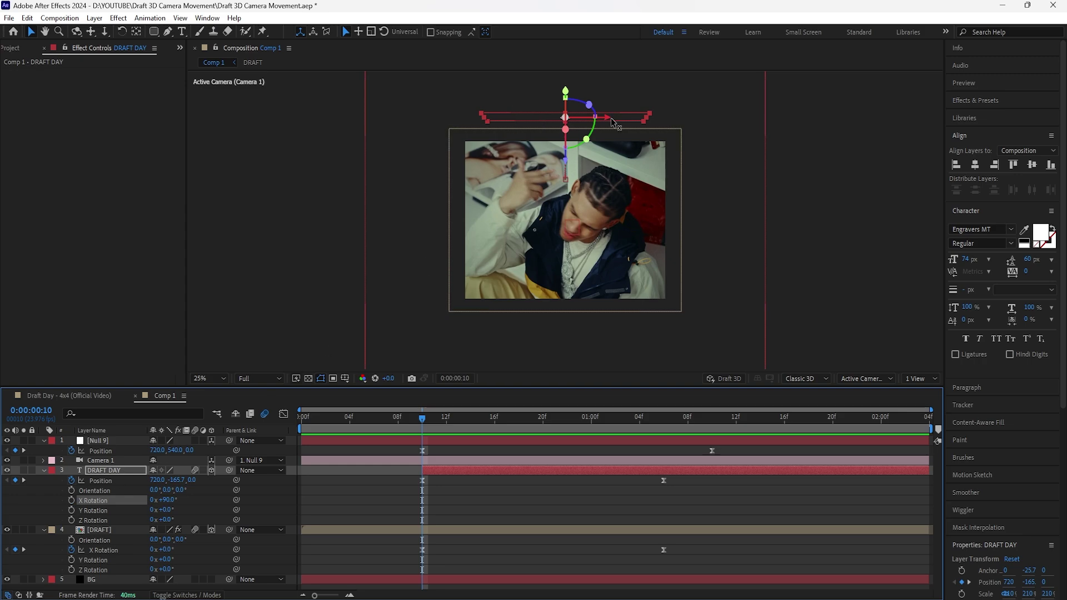
click(71, 500)
- Set the text's X Rotation to 0° at 0:00:01:06
key(space)
key(space)
click(168, 500)
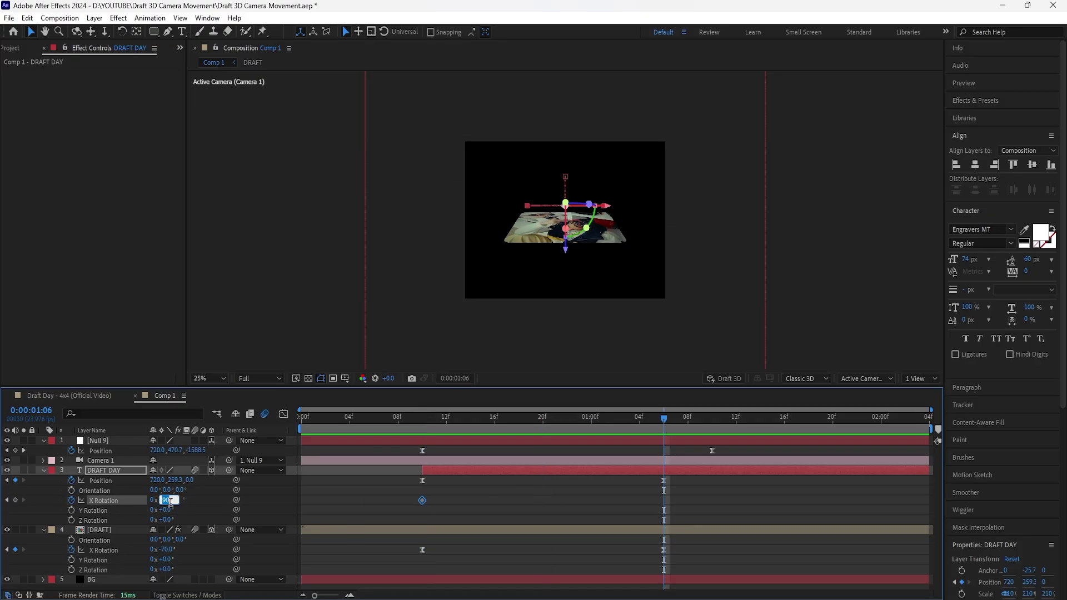
text(0)
key(Return)
- Easy-ease the text's X Rotation keyframes and raise the last keyframe's influence to 100% in the speed graph
drag(676, 498, 416, 517)
click(104, 500)
key(F9)
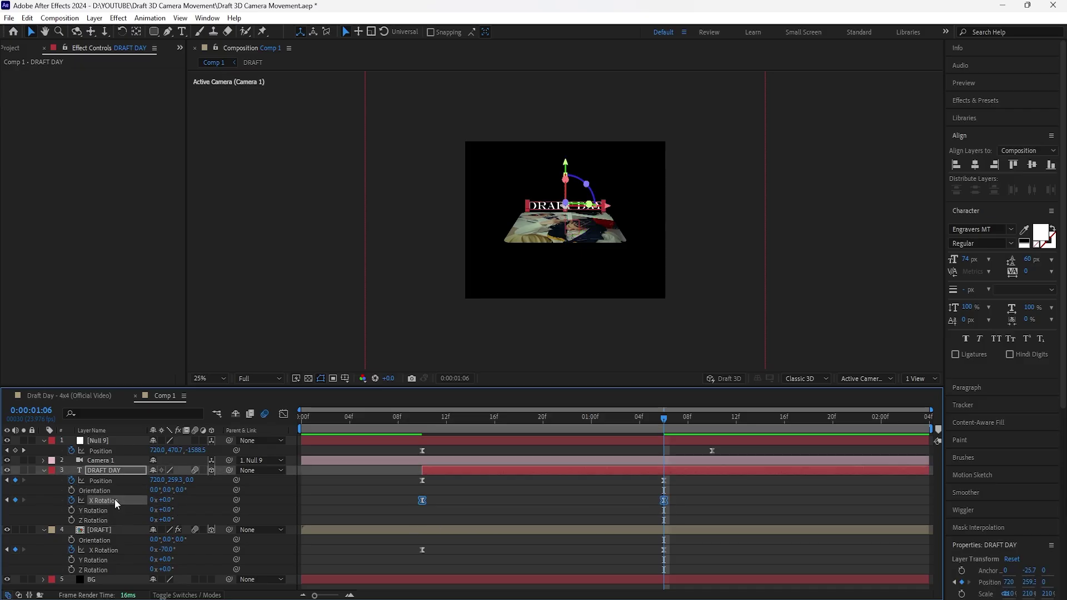
click(284, 414)
drag(583, 446, 540, 449)
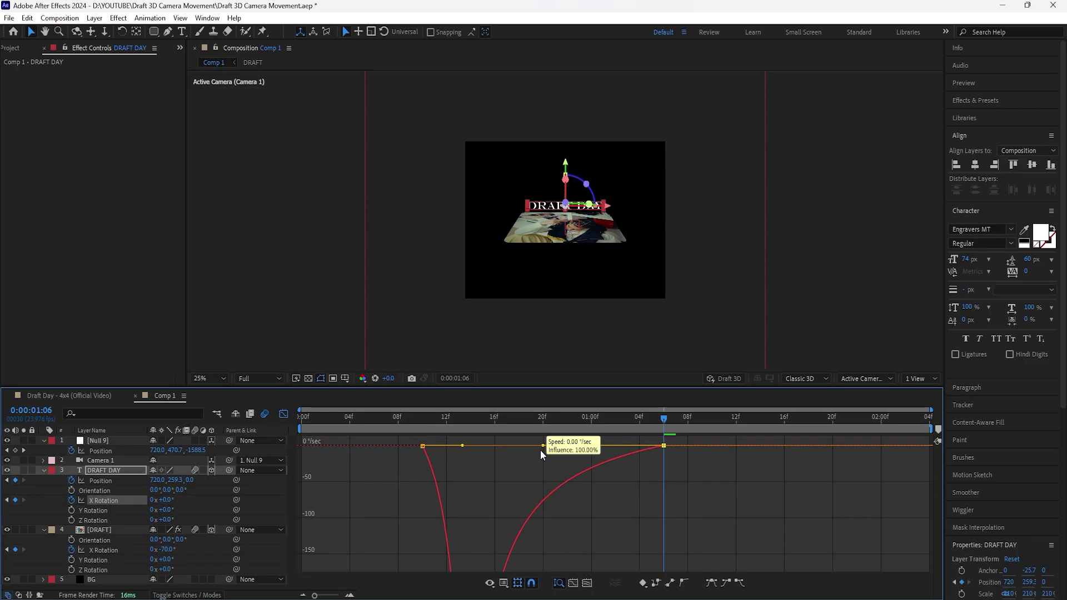
click(283, 414)
- Preview the combined text and footage animation from the start, with the composition fitted to the viewer
key(Home)
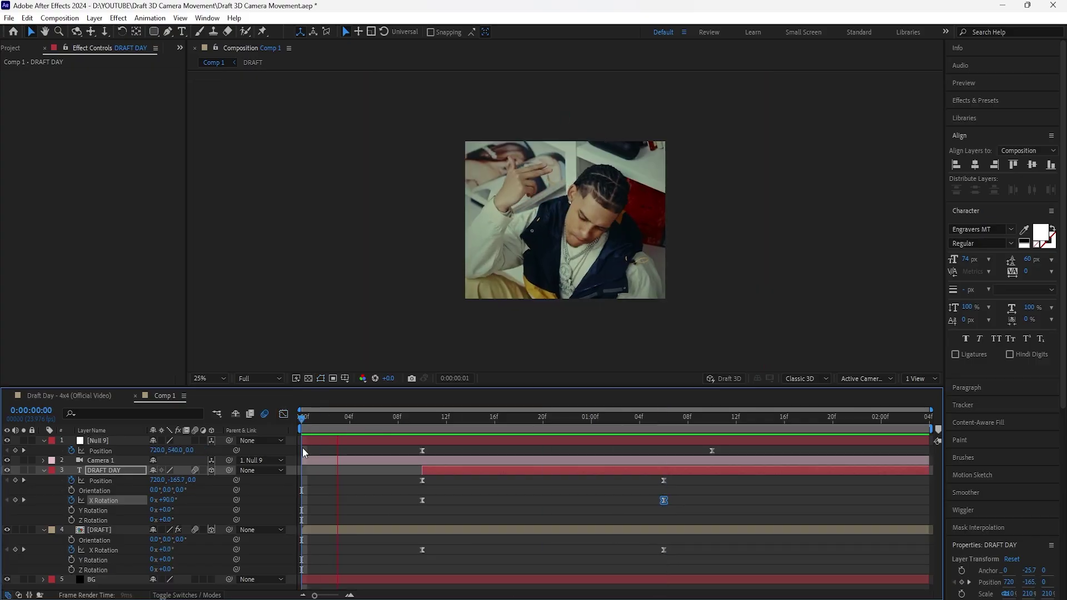
key(space)
key(space)
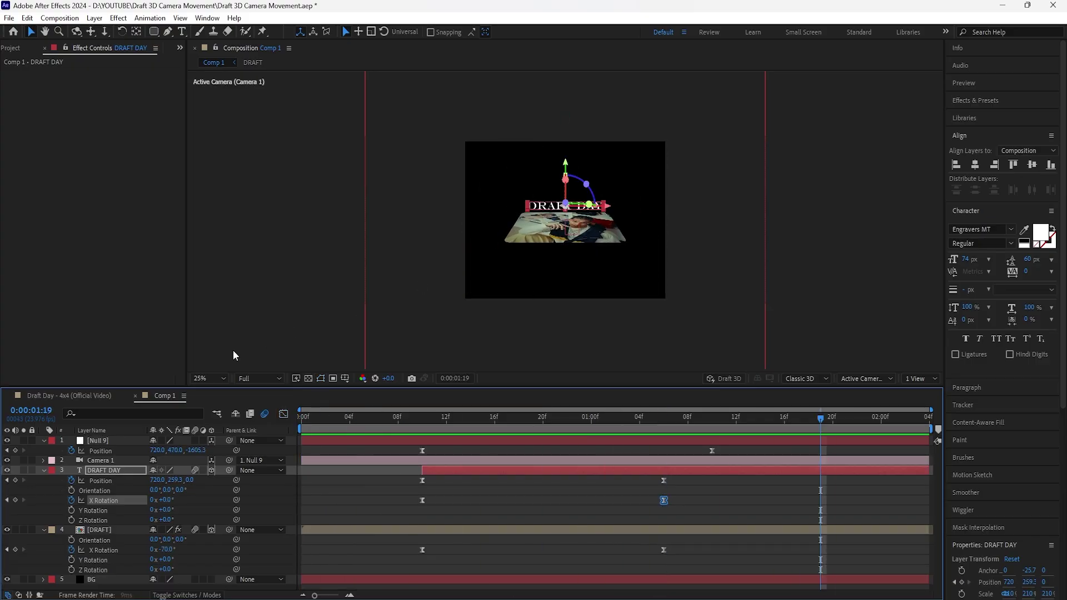
click(213, 378)
click(227, 399)
drag(821, 418, 653, 460)
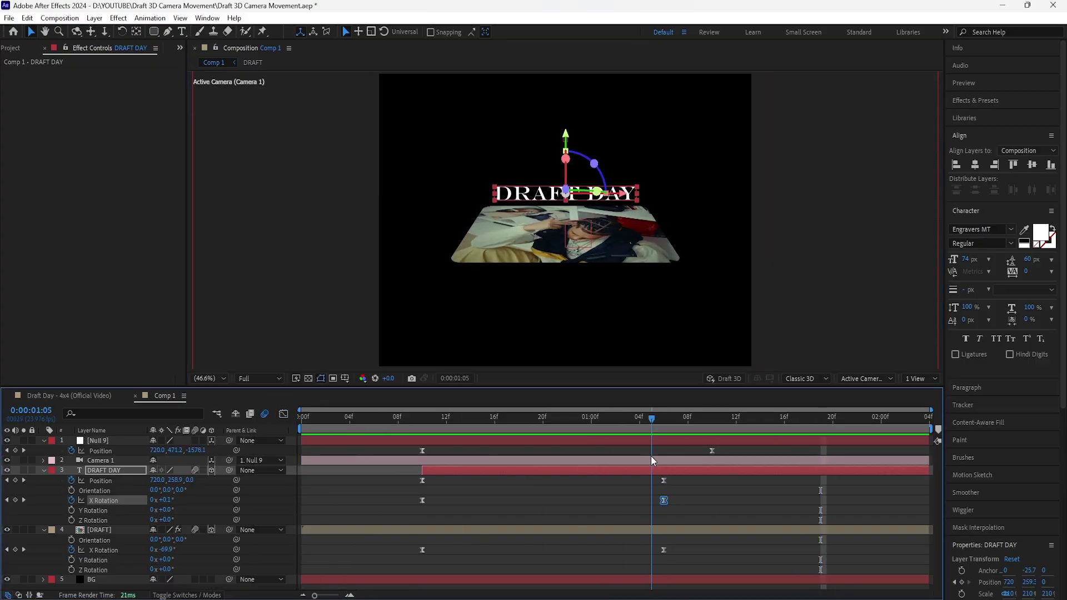
key(Home)
key(space)
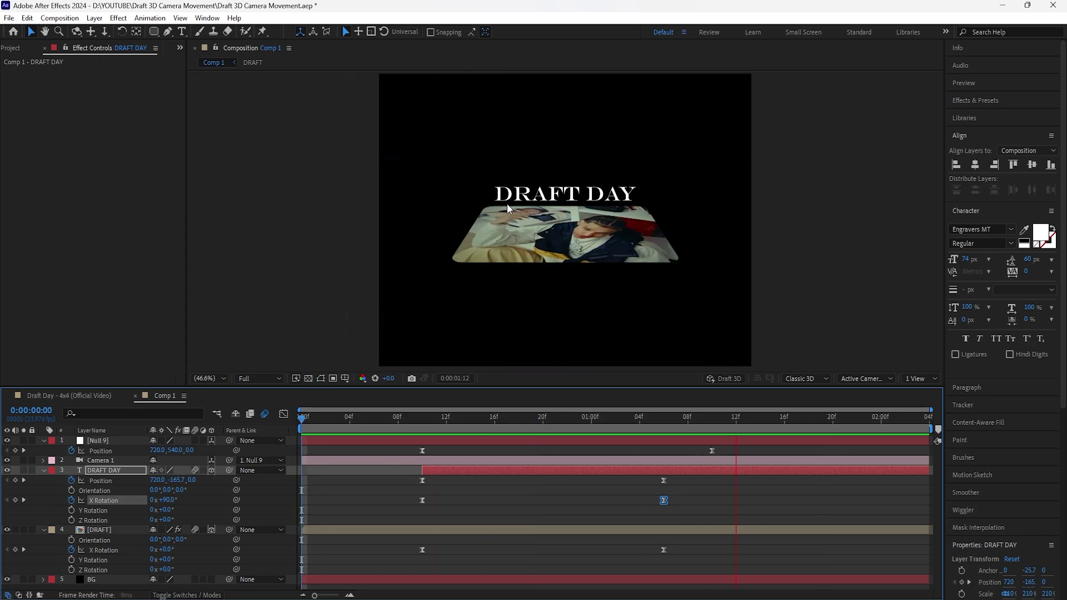
- Collapse all layers to their keyframed properties and move the text's last Range Selector Start keyframe to 0:00:01:10
click(98, 440)
shift+click(116, 580)
key(u)
key(u)
click(115, 582)
mouse_move(654, 423)
mouse_down()
mouse_move(473, 435)
mouse_move(664, 438)
mouse_up()
click(664, 490)
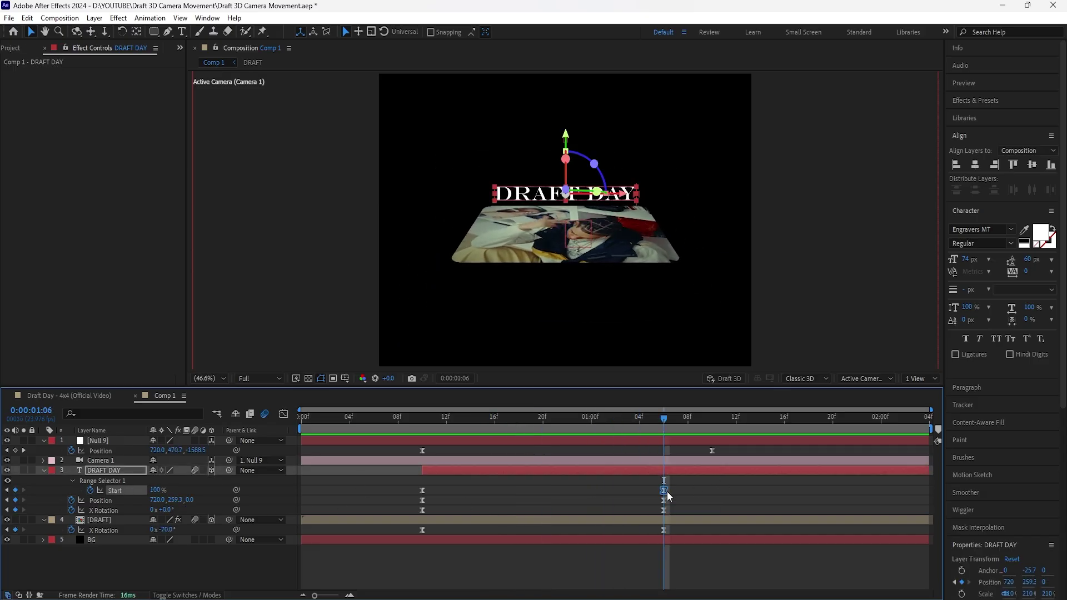
drag(667, 492, 715, 489)
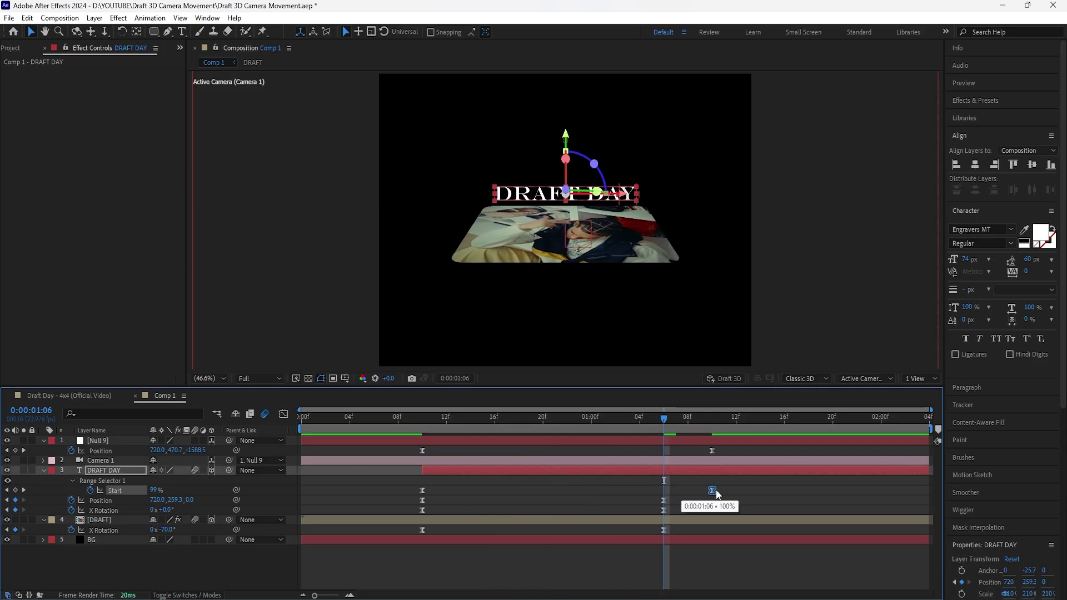
click(718, 451)
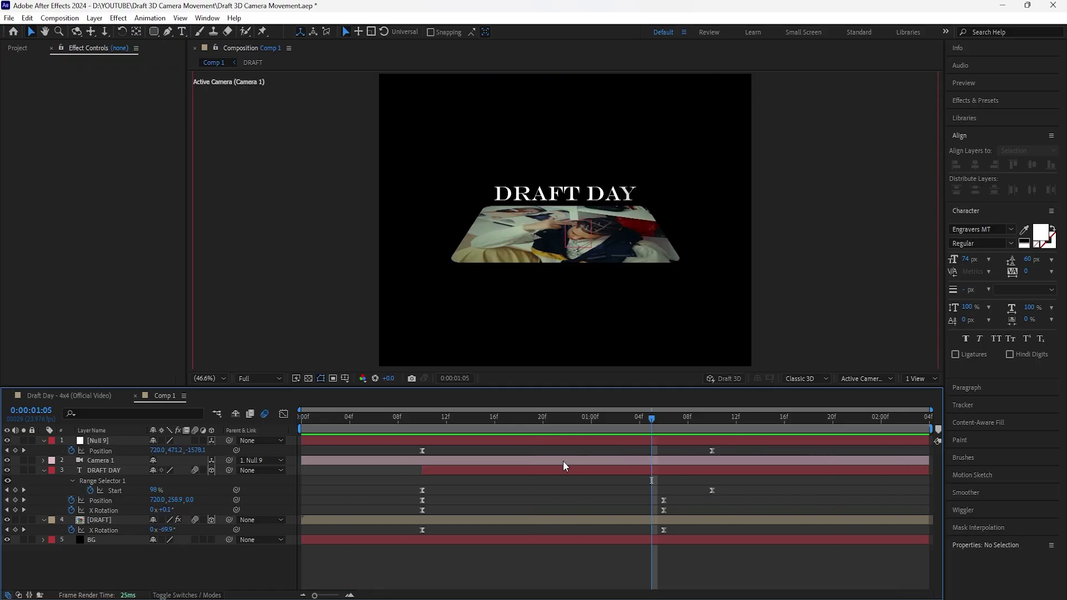
- Create a new adjustment layer above the null at the top of the layer stack in Comp 1
click(98, 440)
right_click(201, 554)
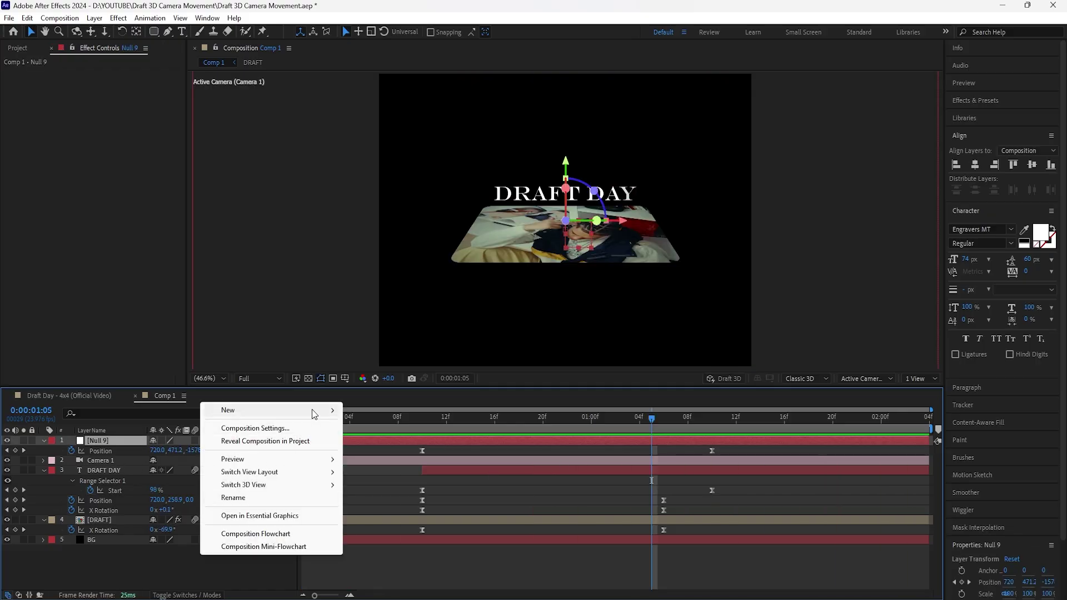
mouse_move(311, 409)
click(386, 504)
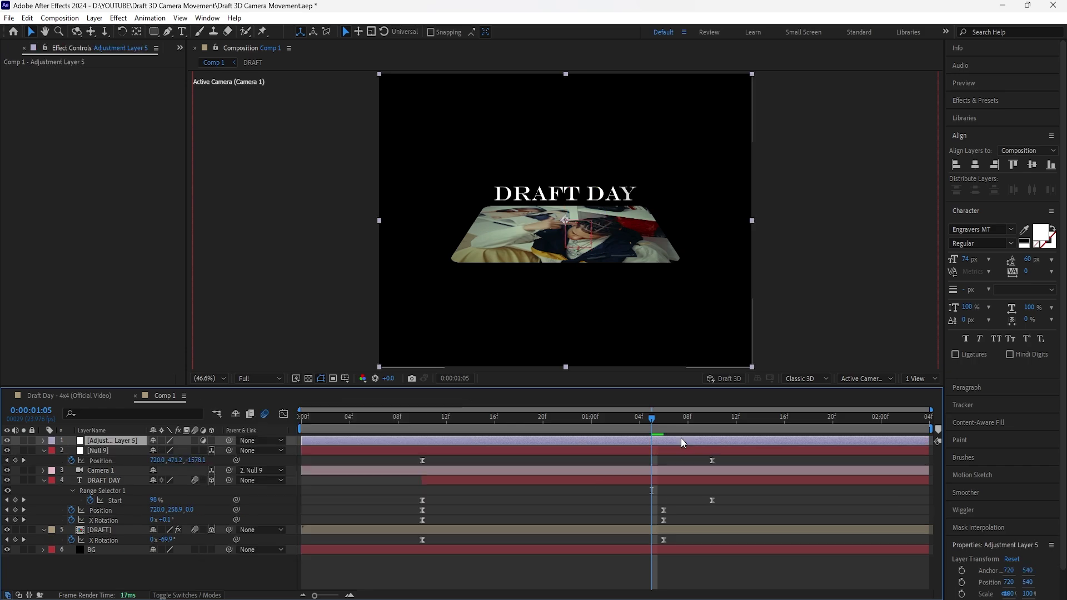
- Apply the uni.Glow effect to the adjustment layer with a Size of 50 and collapse its settings
click(1011, 105)
click(997, 113)
text(glow)
drag(996, 237, 128, 440)
drag(111, 196, 130, 195)
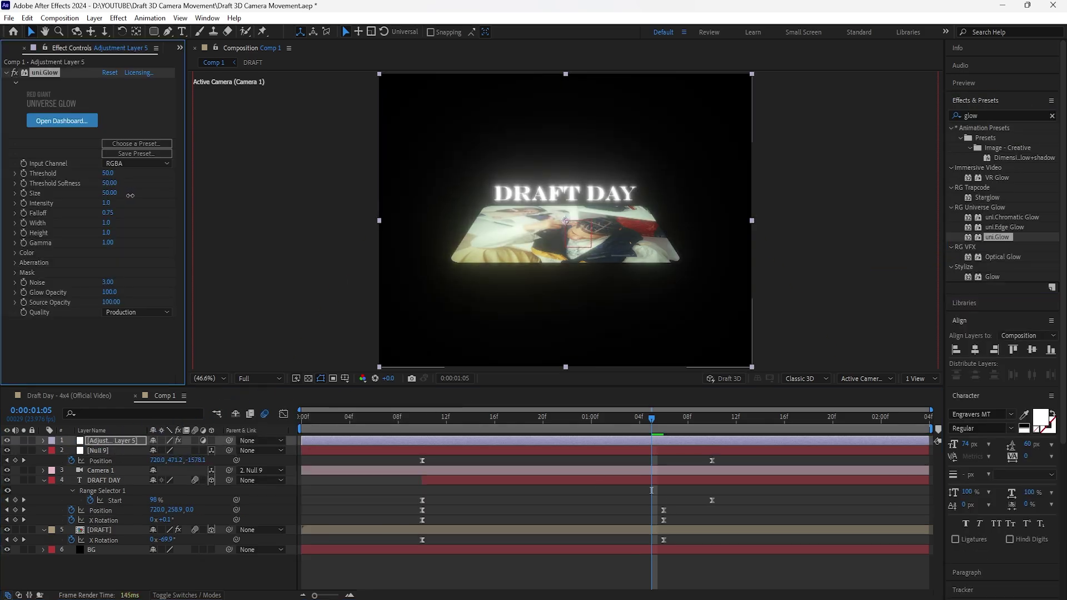
click(6, 73)
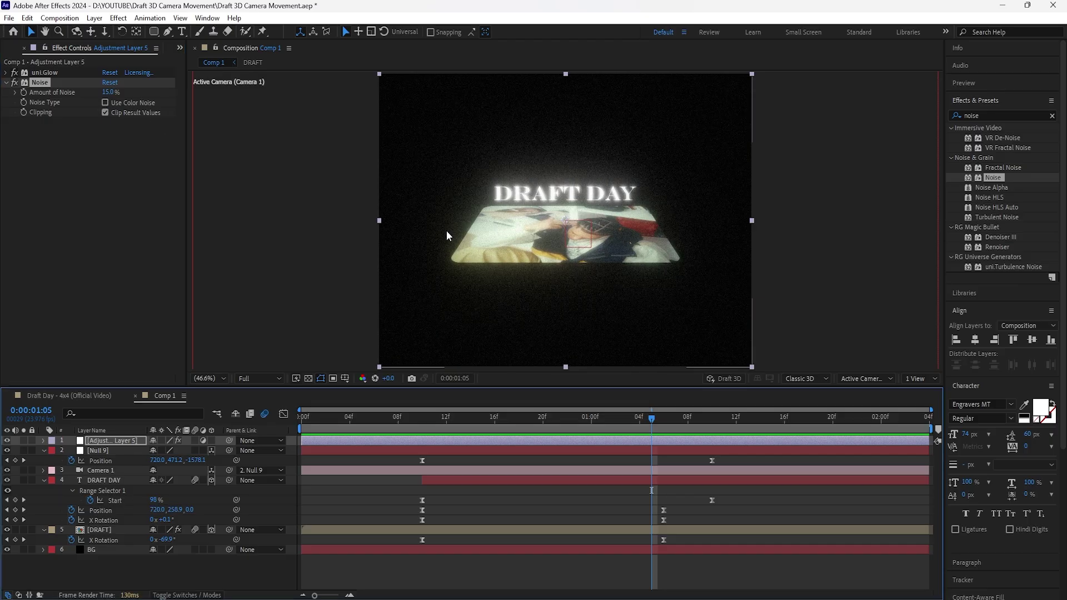
- Add the Wiggle - position preset to the adjustment layer with a wiggle amount of 15 pixels and a speed of 3 wigs/sec
click(1052, 116)
text(wiggle)
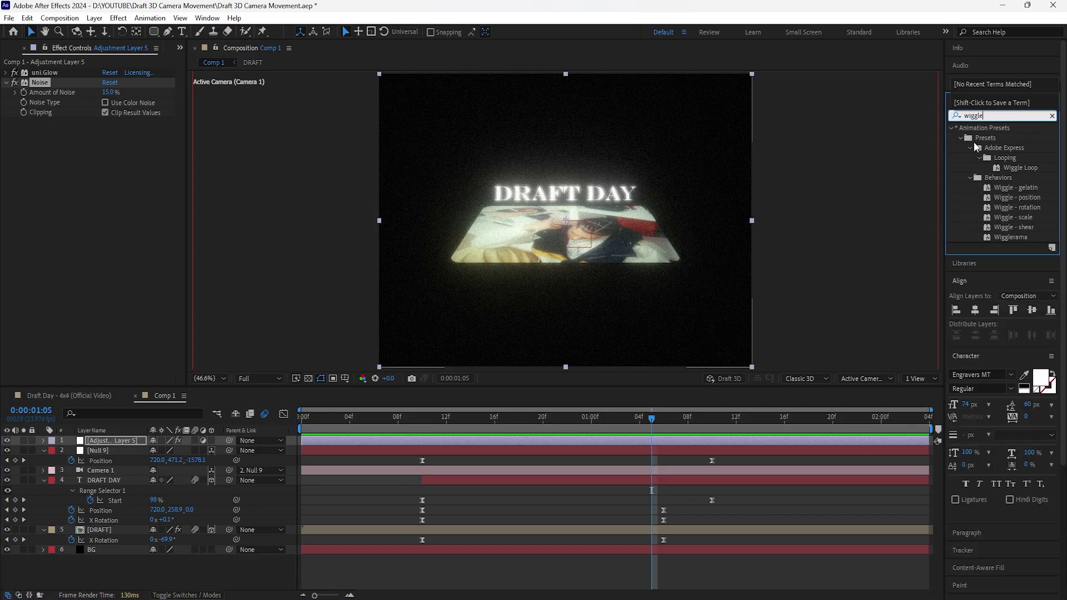
double_click(1015, 193)
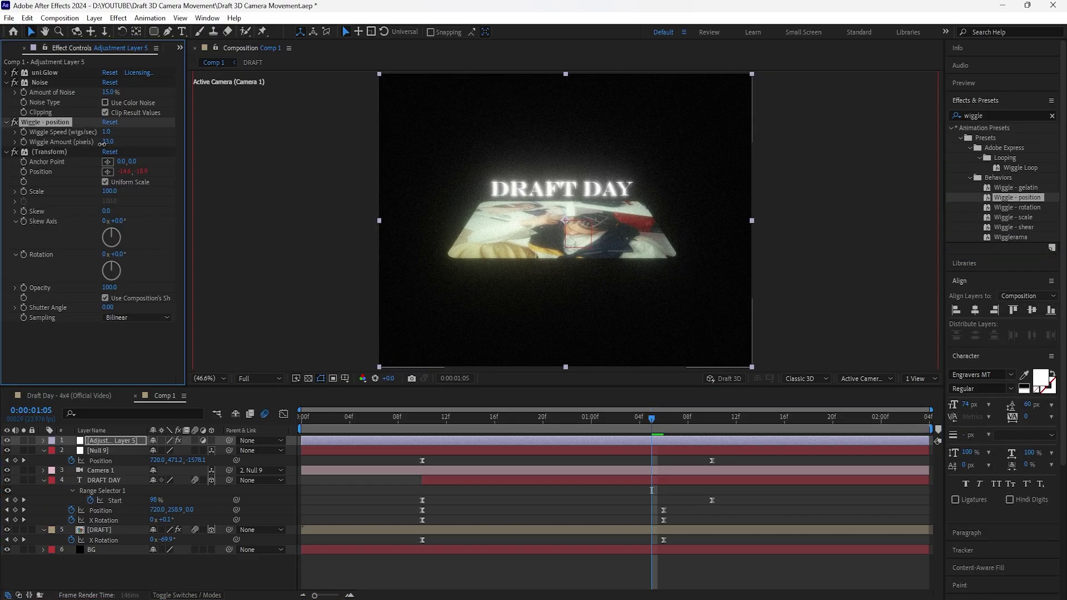
drag(96, 144, 92, 144)
click(106, 132)
text(3)
key(Return)
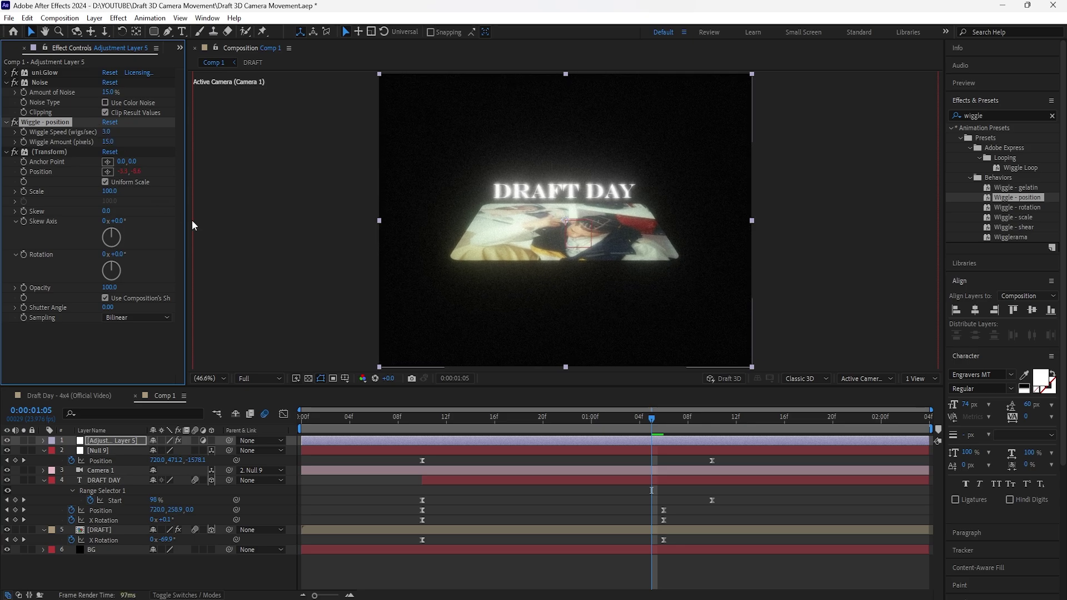
- Enable motion blur on the adjustment layer and preview the composition from the start
click(195, 440)
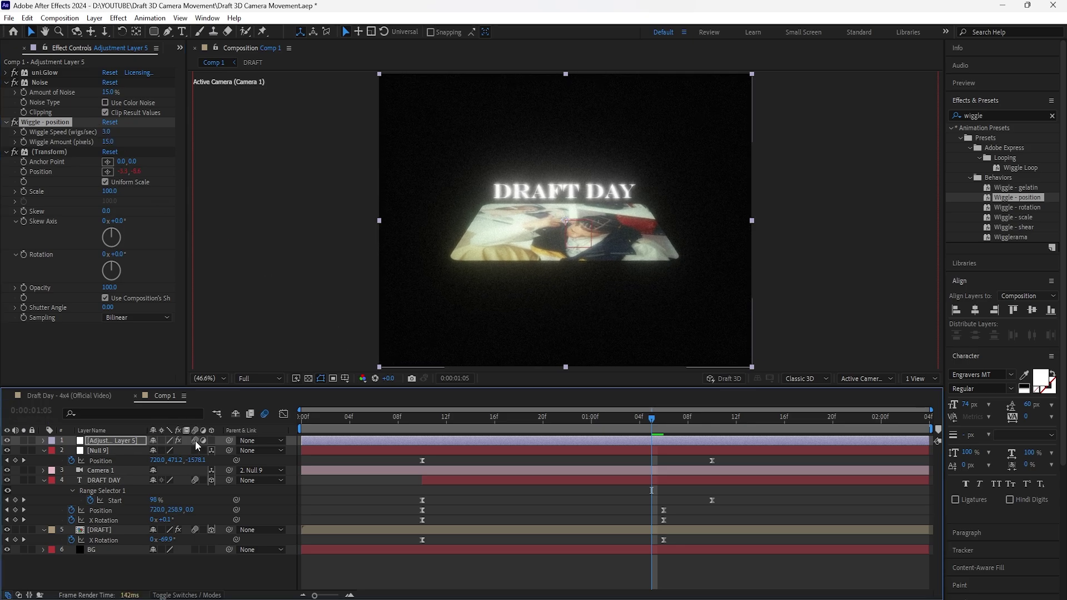
key(Home)
key(space)
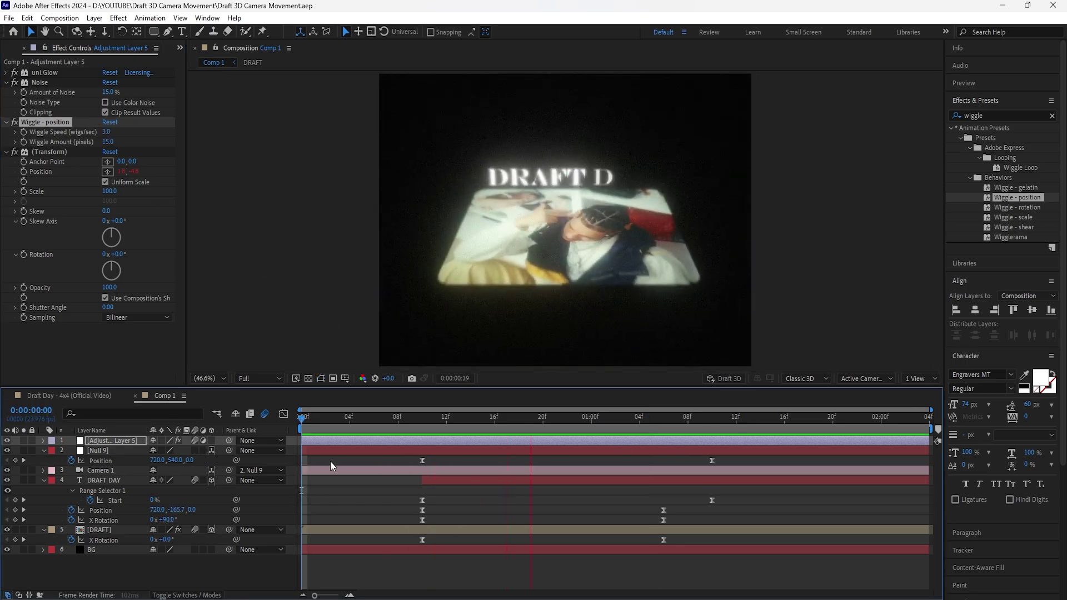